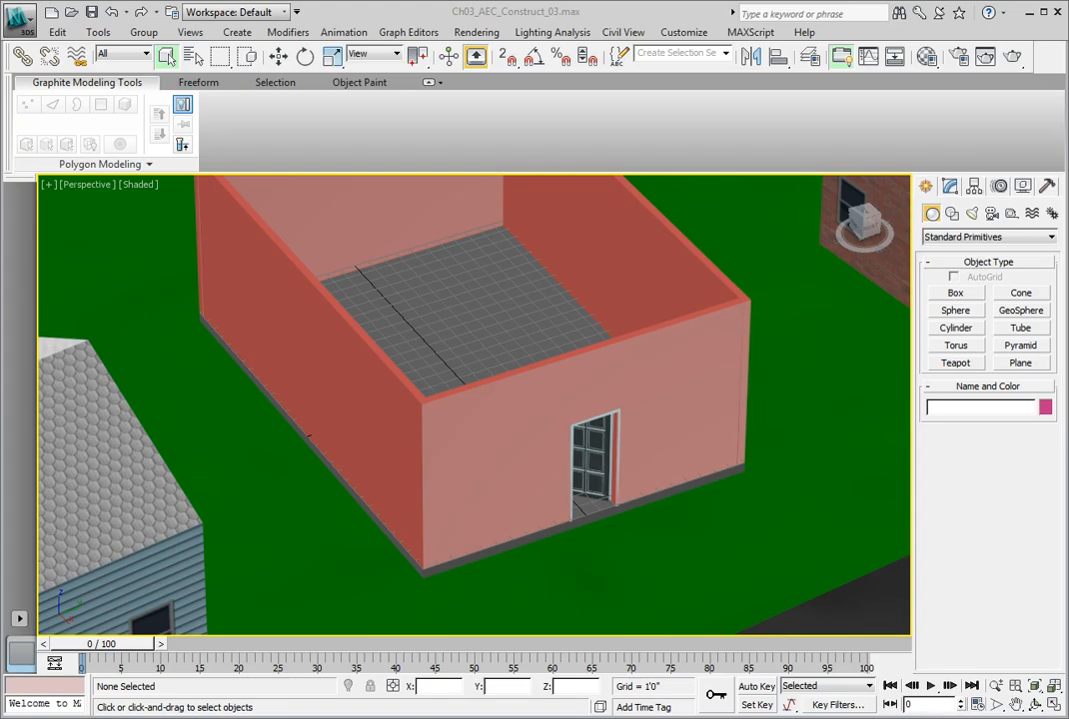
left_click(21, 30)
left_click(35, 128)
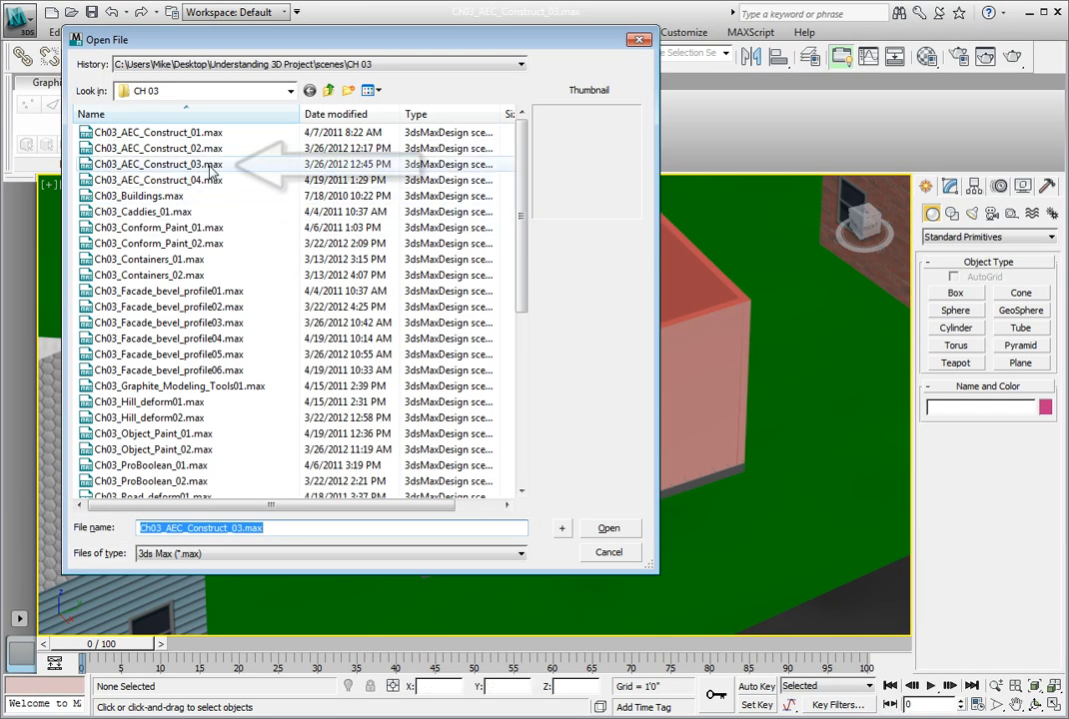
left_click(608, 551)
Step: Select the building's wall object and turn on snapping
left_click(644, 437)
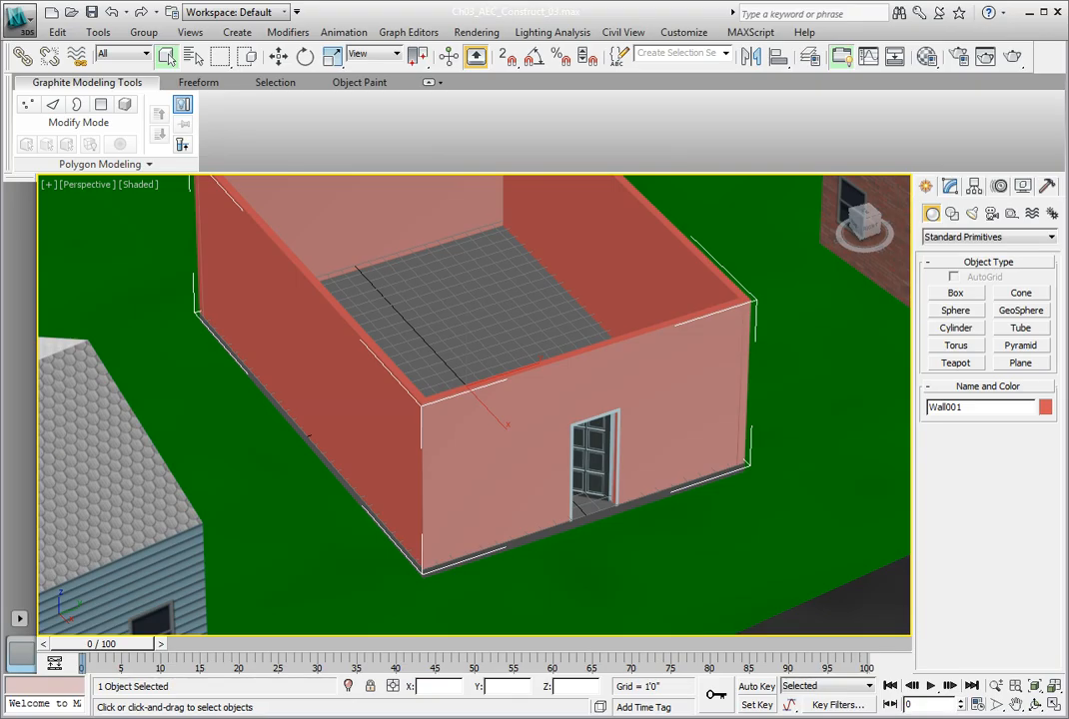
key("s")
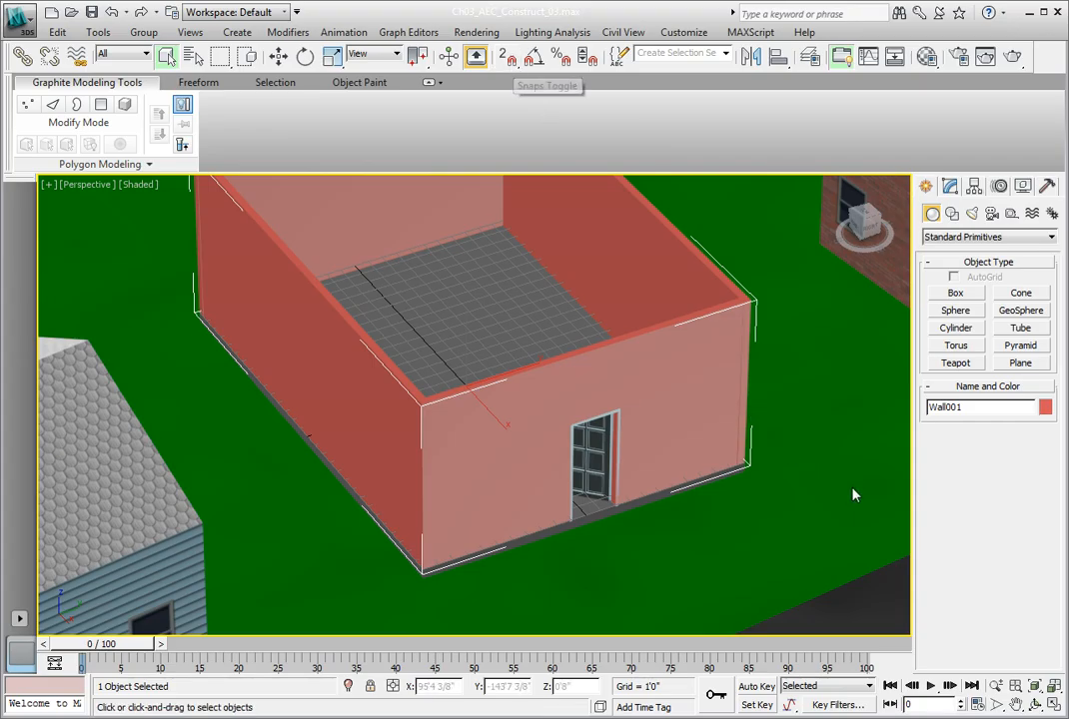
key("s")
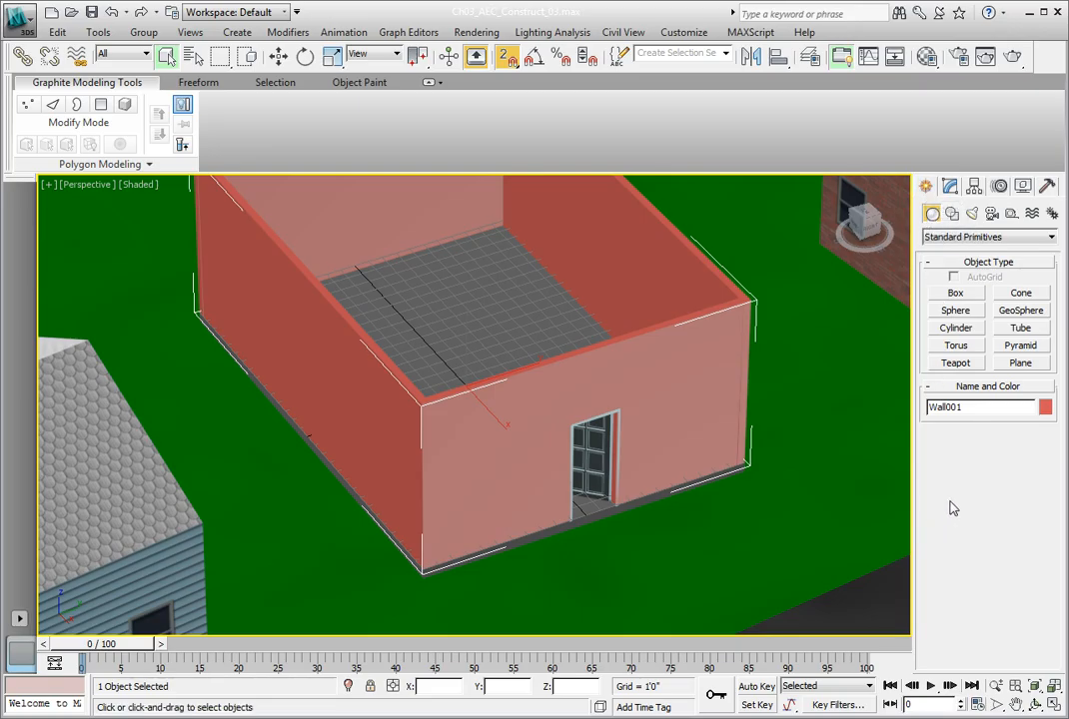
Step: Create a sliding window about 3'0" wide, 1'0" deep and 5'0 7/8" high at the front wall's base, between the near corner and the door
left_click(1021, 240)
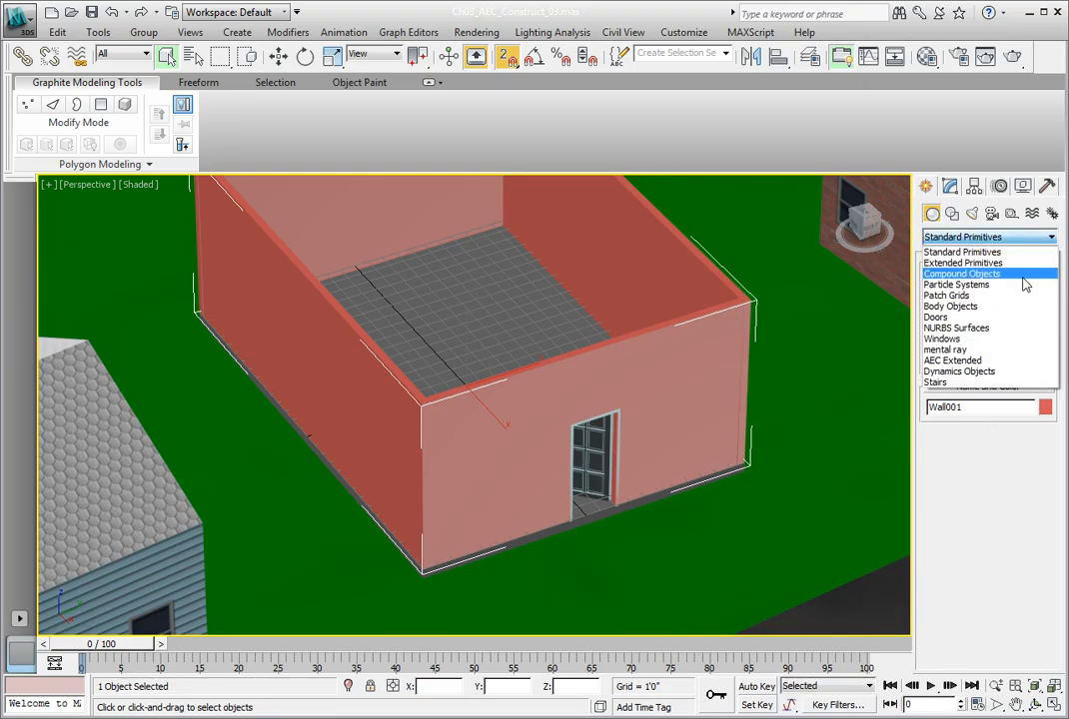
left_click(1021, 340)
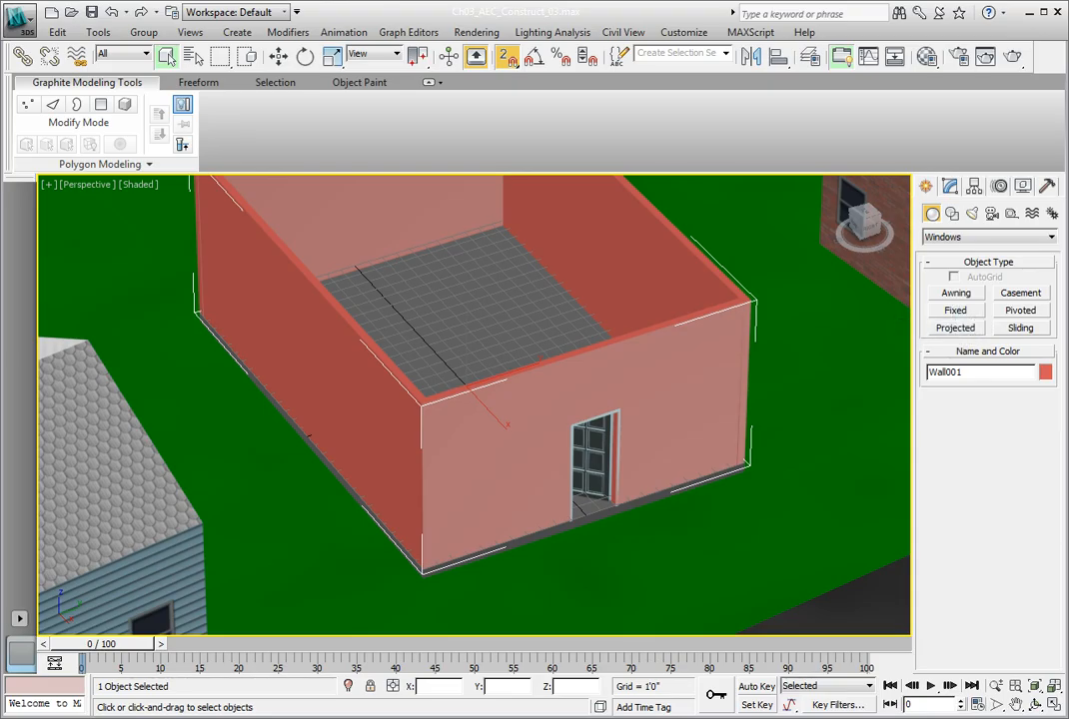
left_click(1024, 333)
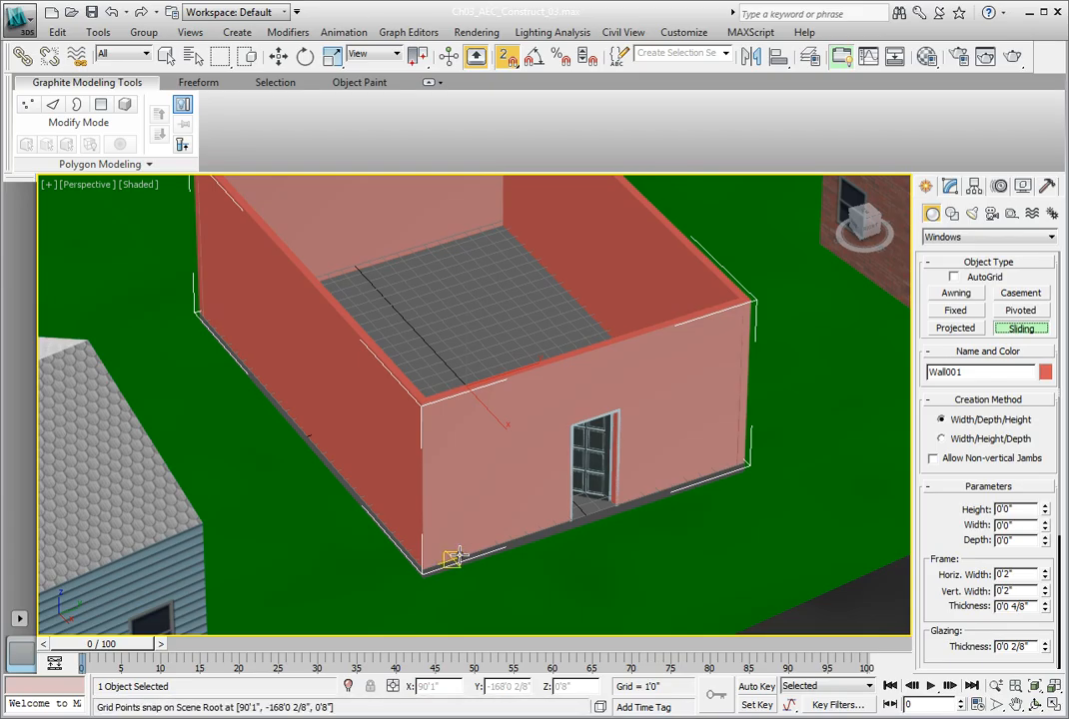
left_click_drag(492, 548, 451, 555)
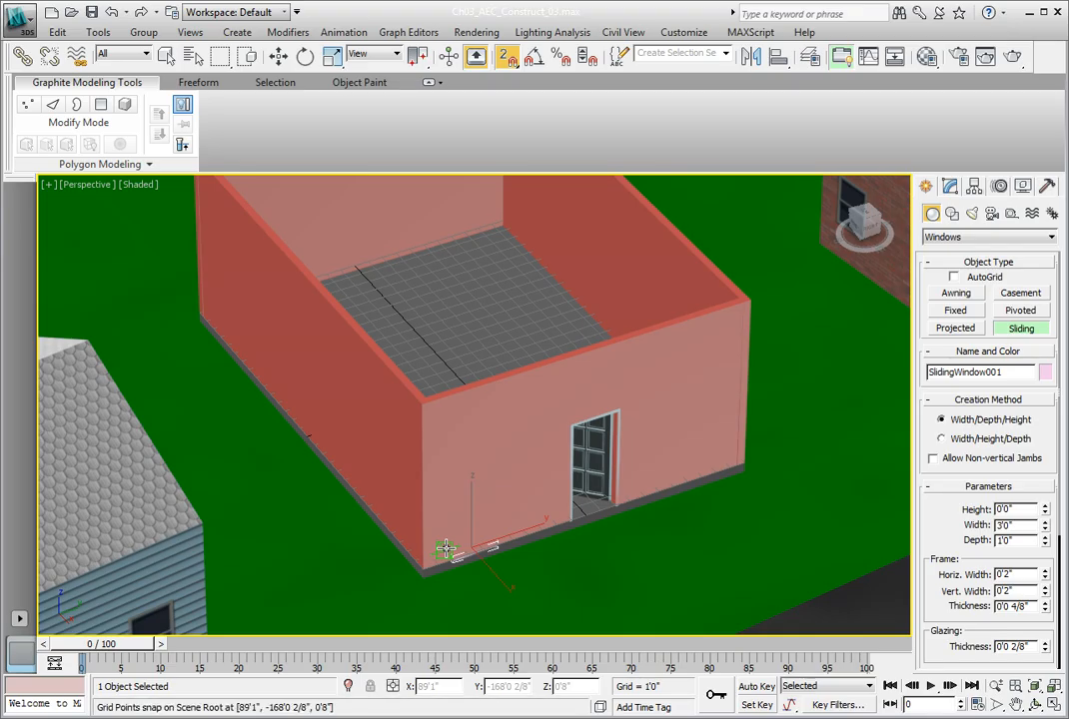
left_click(446, 548)
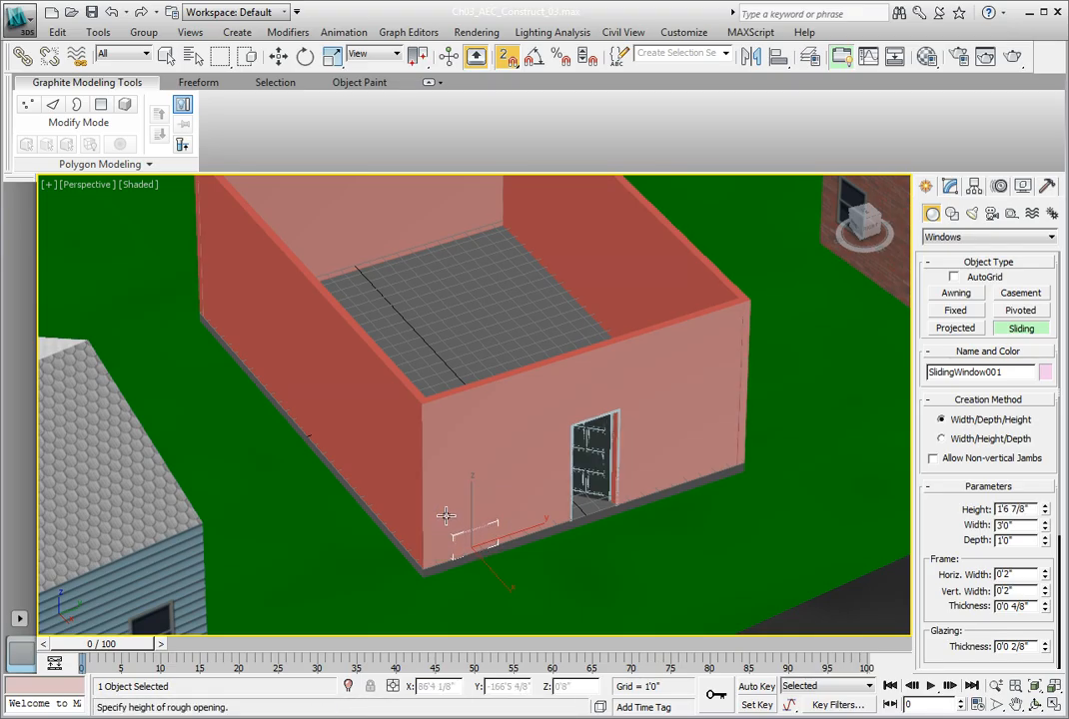
left_click(450, 461)
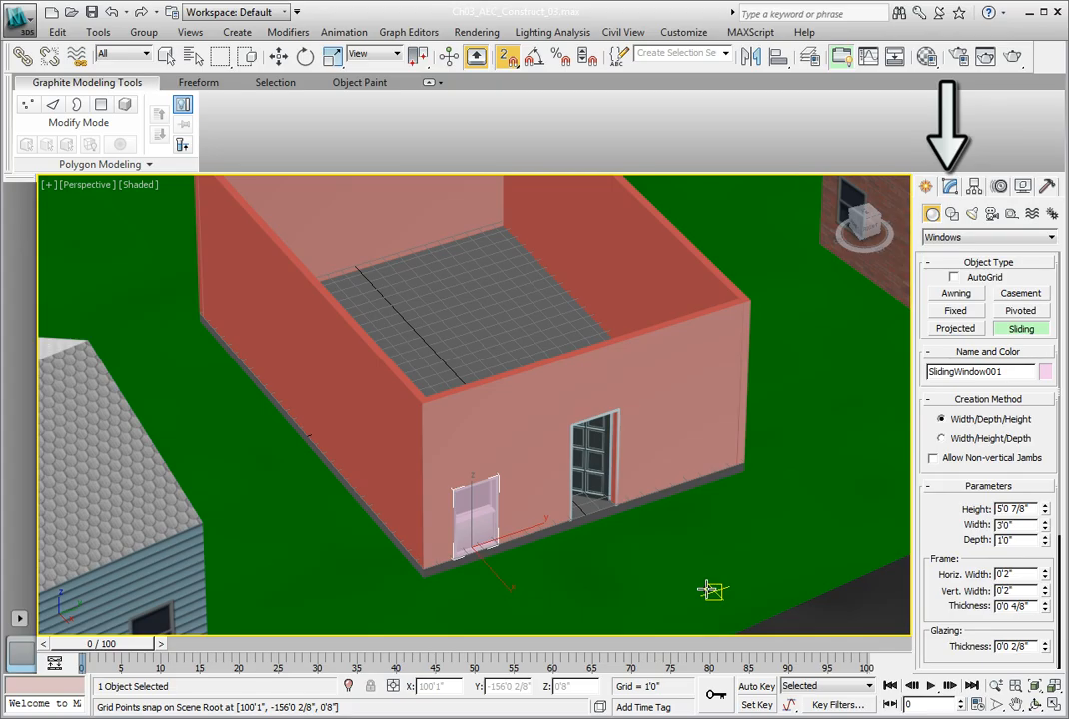
Step: Set the sliding window's height to 4'0", width to 3'0" and depth to 0'6"
left_click(948, 192)
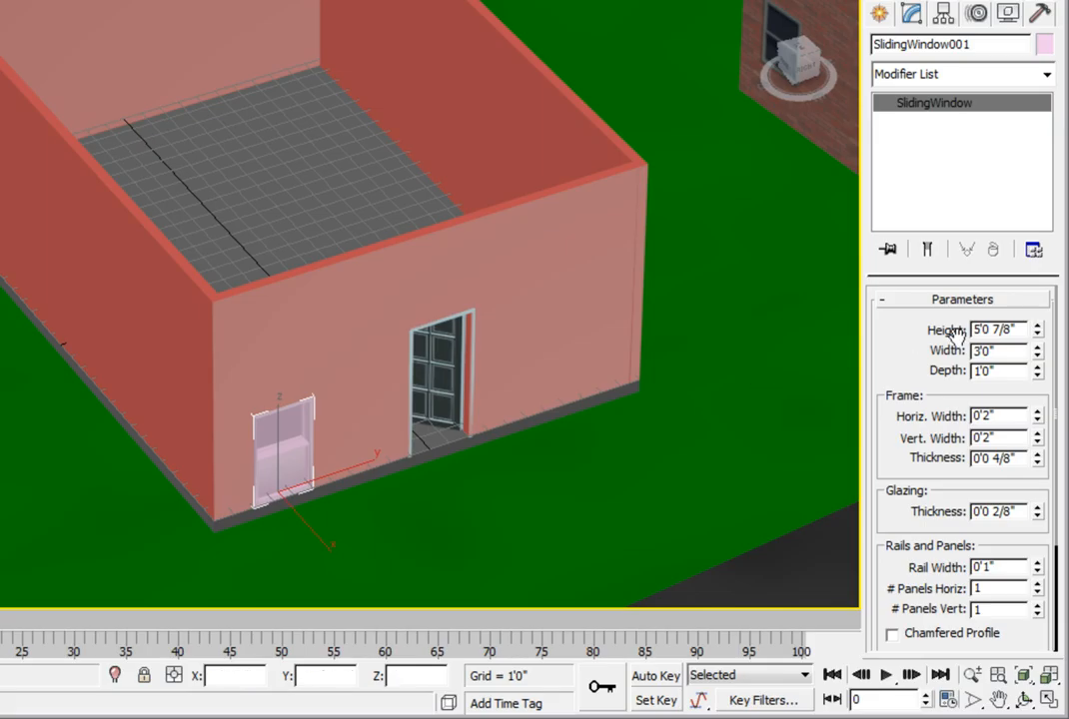
left_click_drag(1023, 331, 904, 333)
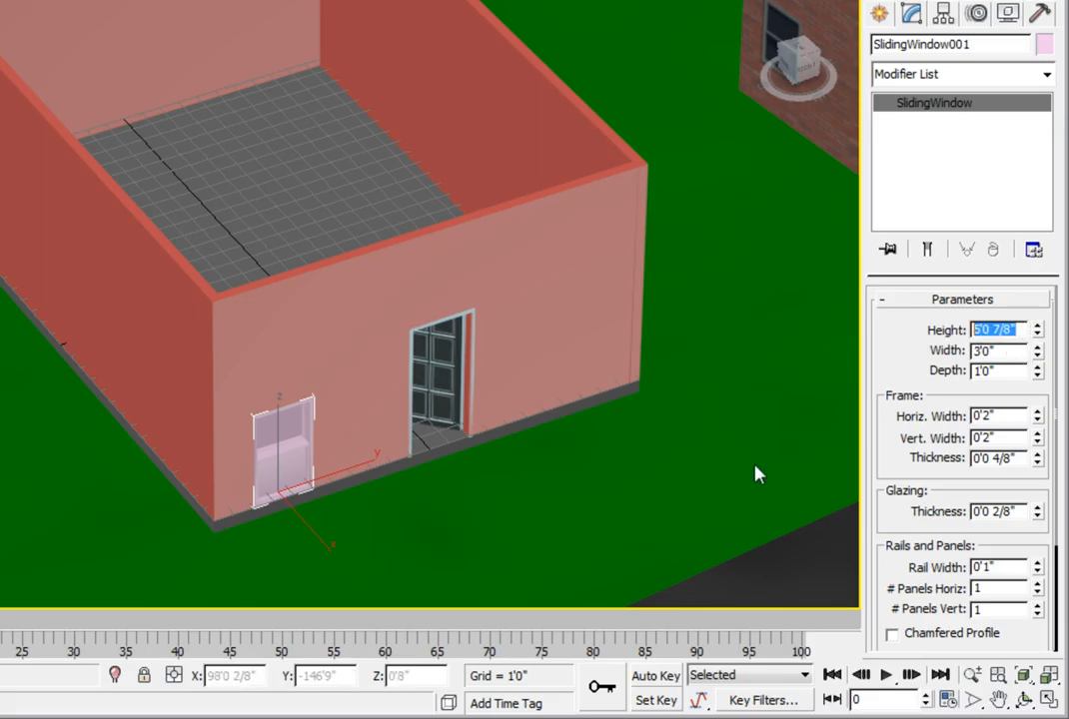
type("4")
key("Return")
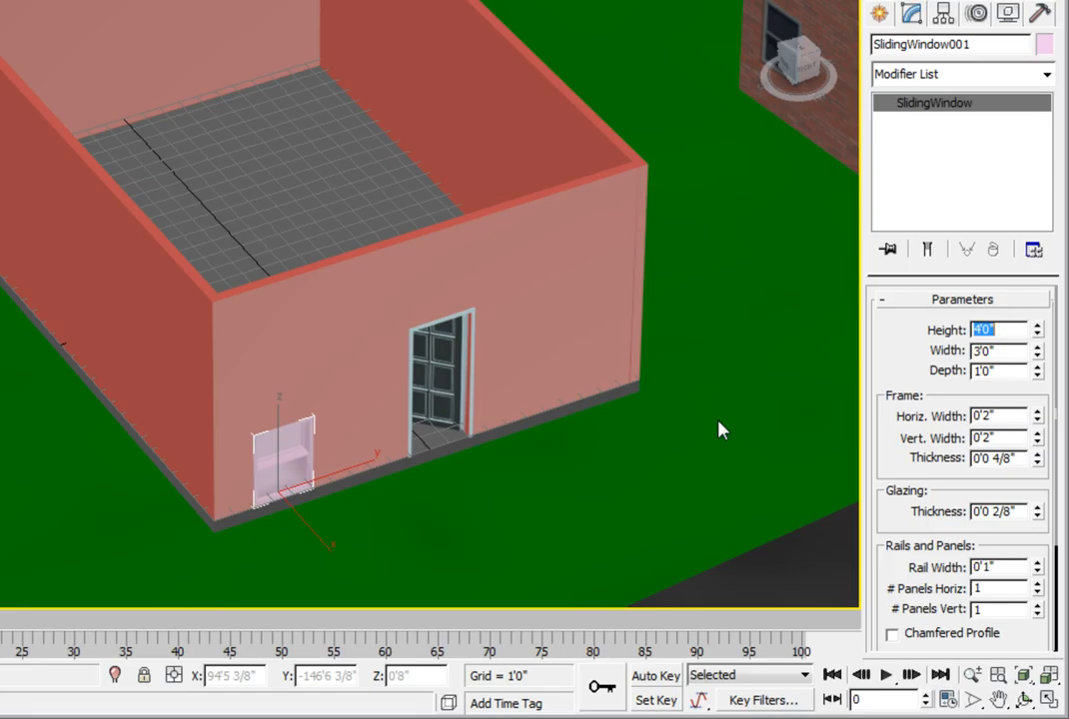
left_click_drag(1005, 352, 911, 352)
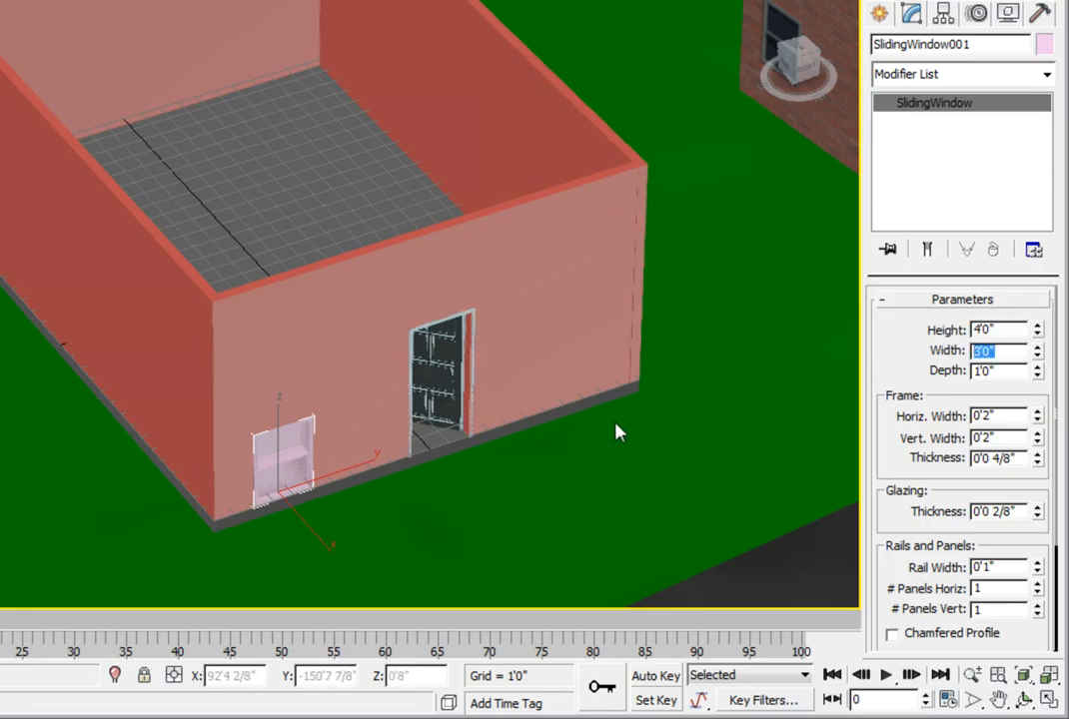
type("3")
key("Return")
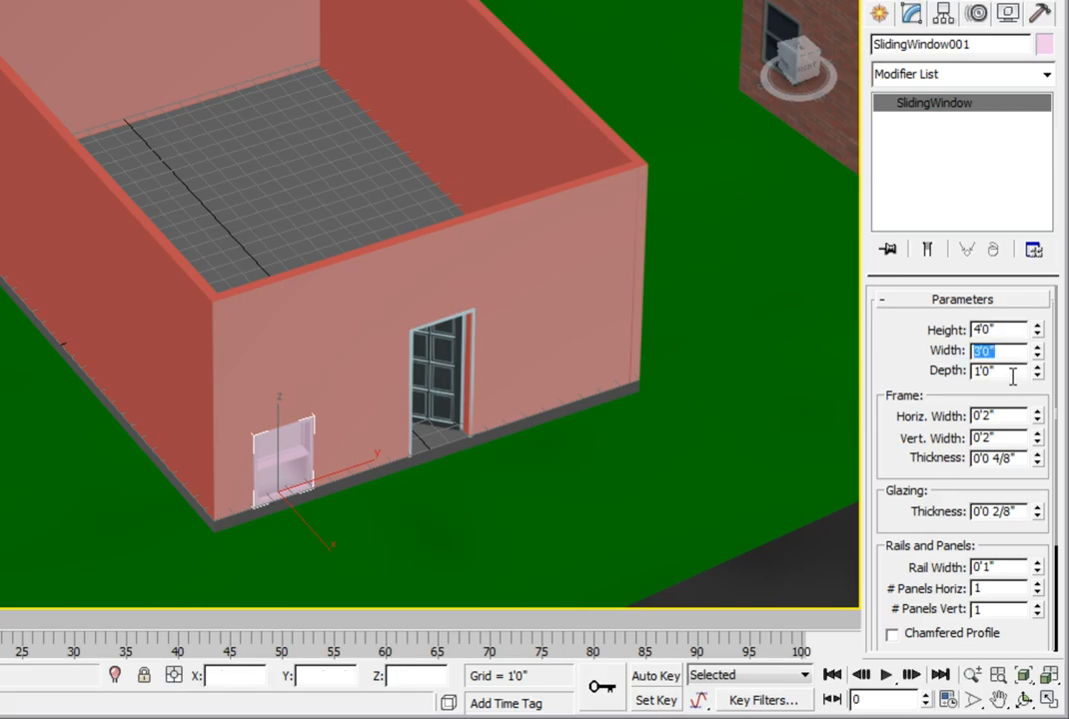
left_click_drag(1009, 372, 939, 371)
type("6\"")
key("Return")
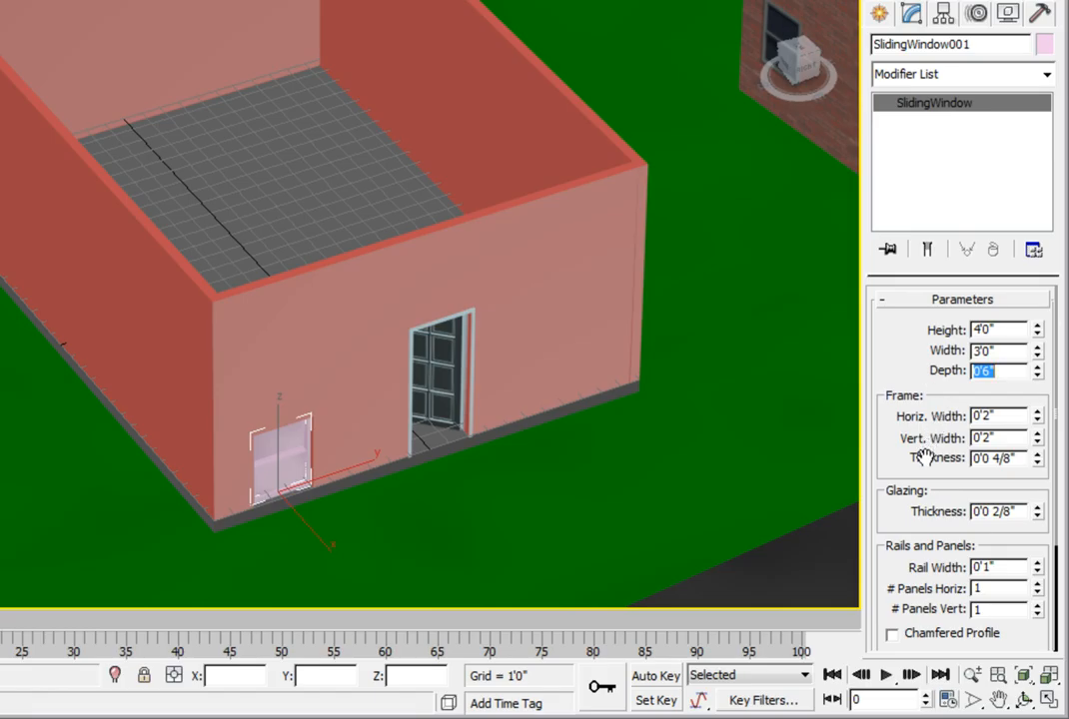
Step: Switch the window's Hung option off and back on to compare the two sash arrangements
left_click(888, 460)
left_click_drag(888, 460, 883, 310)
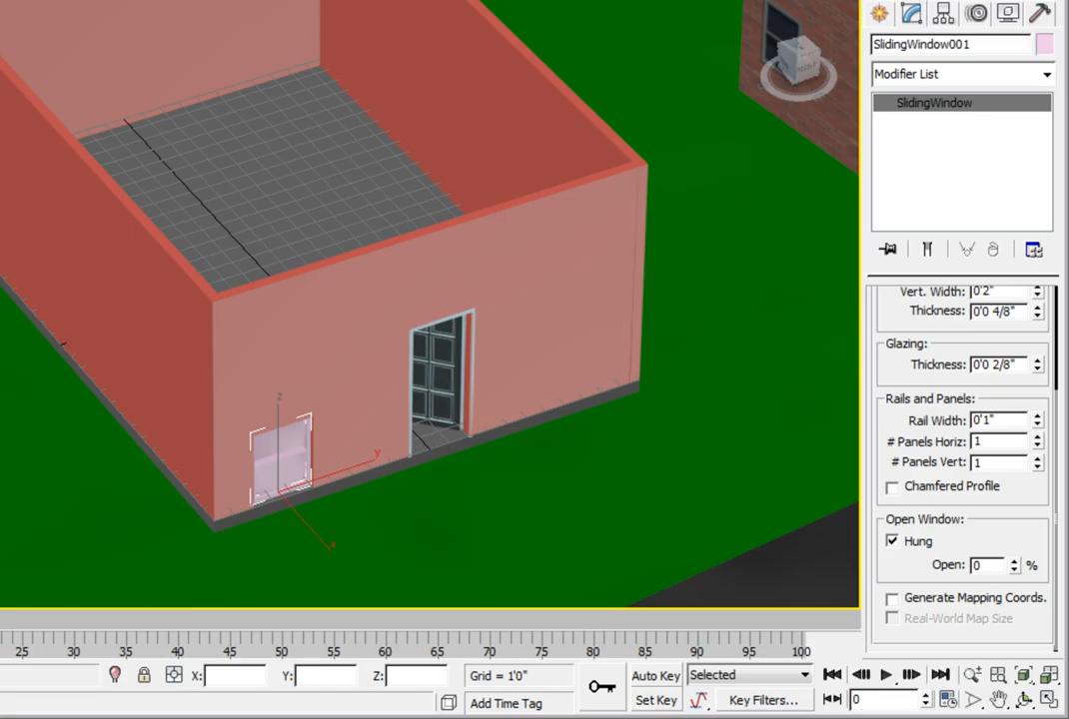
left_click(892, 543)
left_click(893, 542)
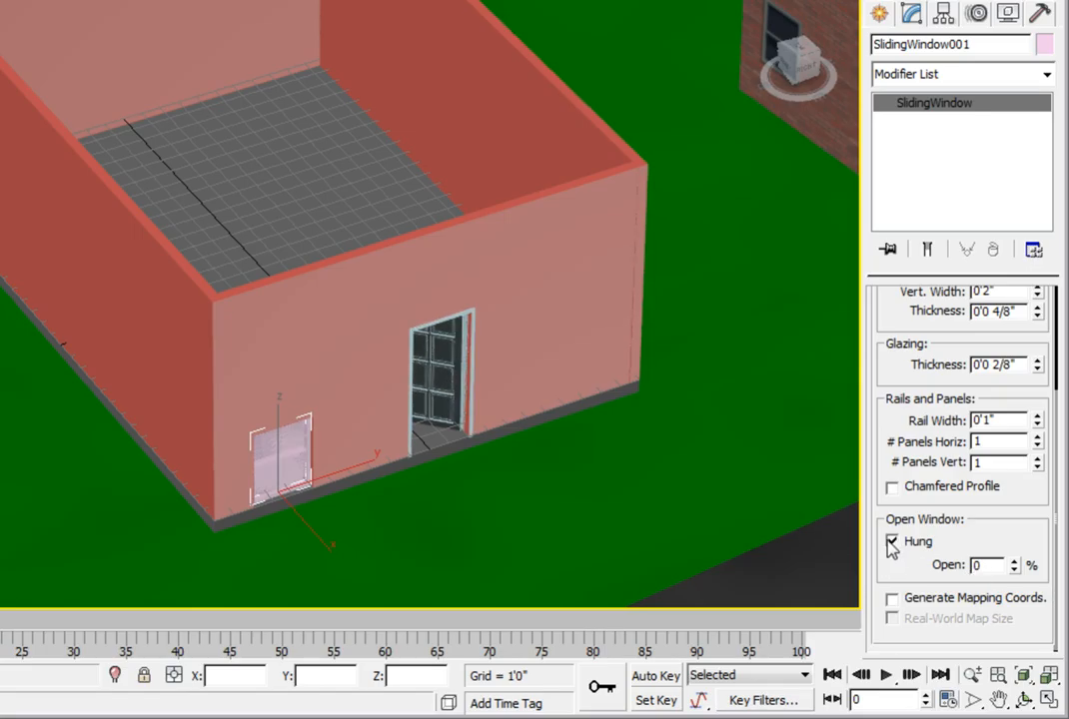
left_click(892, 541)
left_click(892, 541)
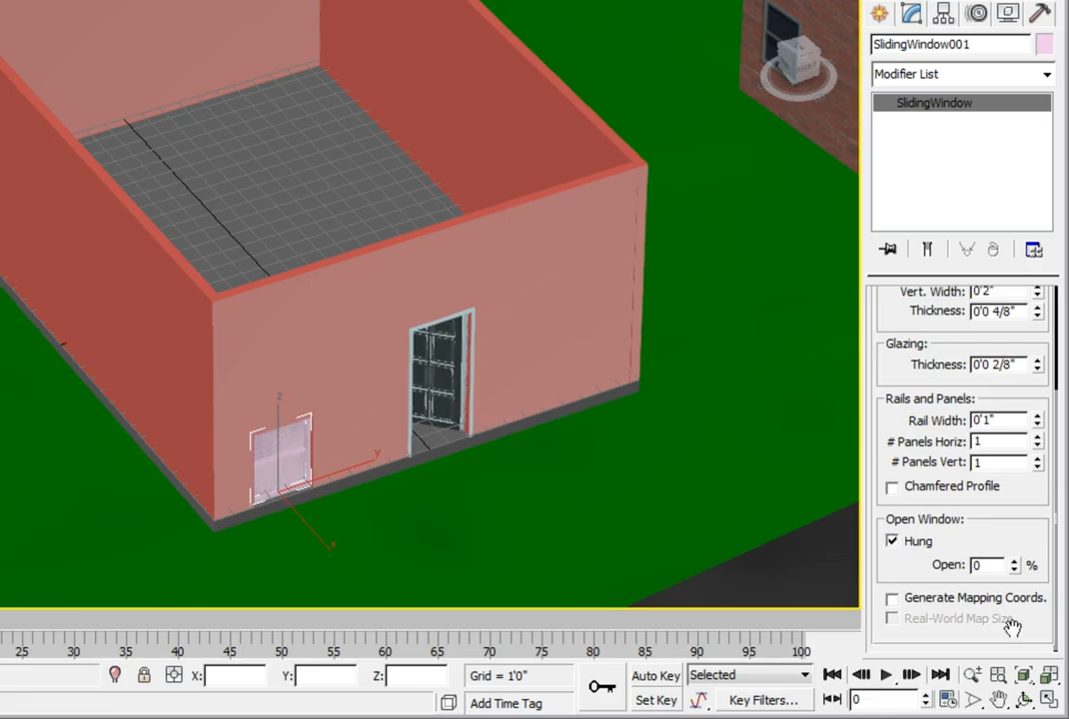
Step: Set the hung window's Open value to 50%
double_click(991, 567)
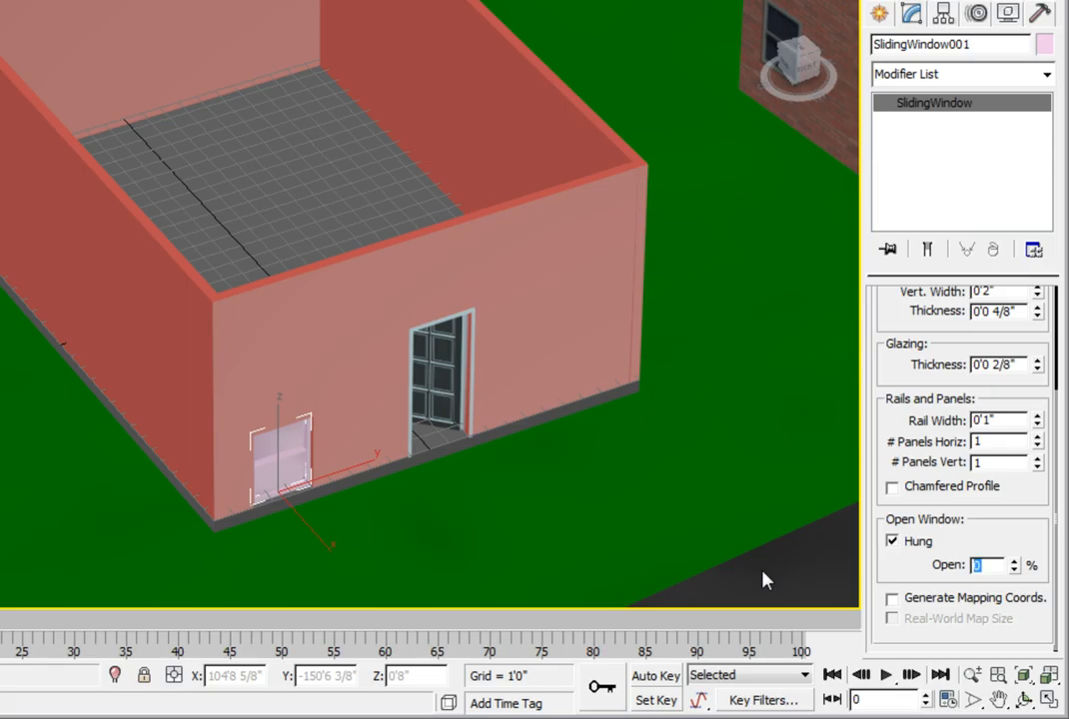
type("50")
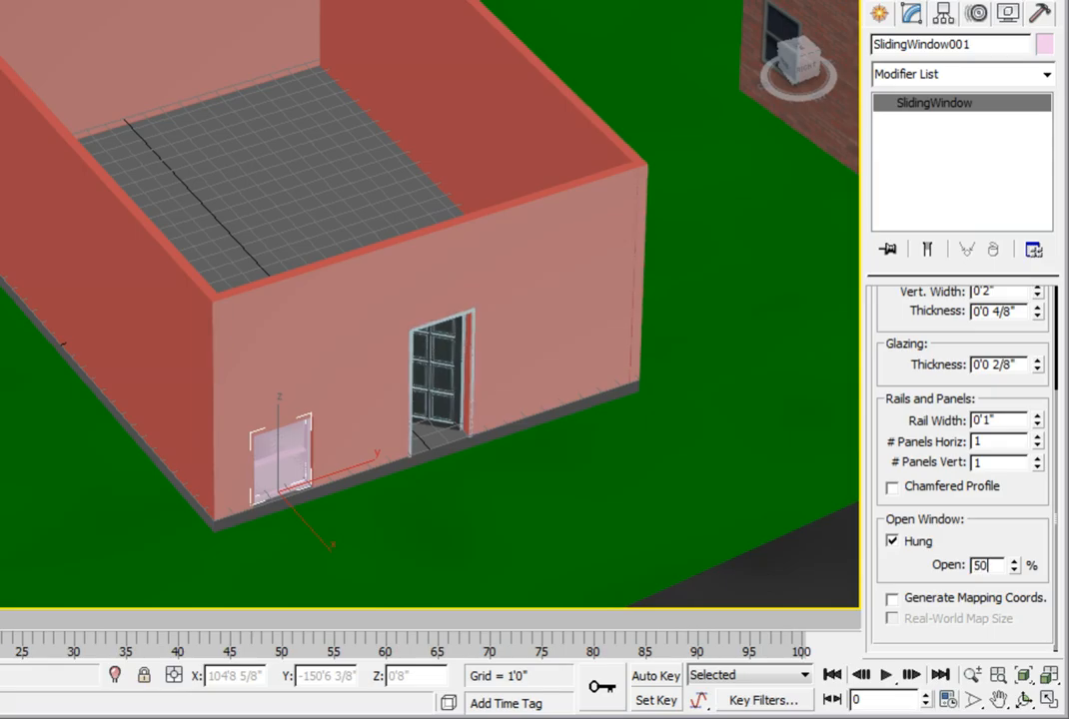
key("Return")
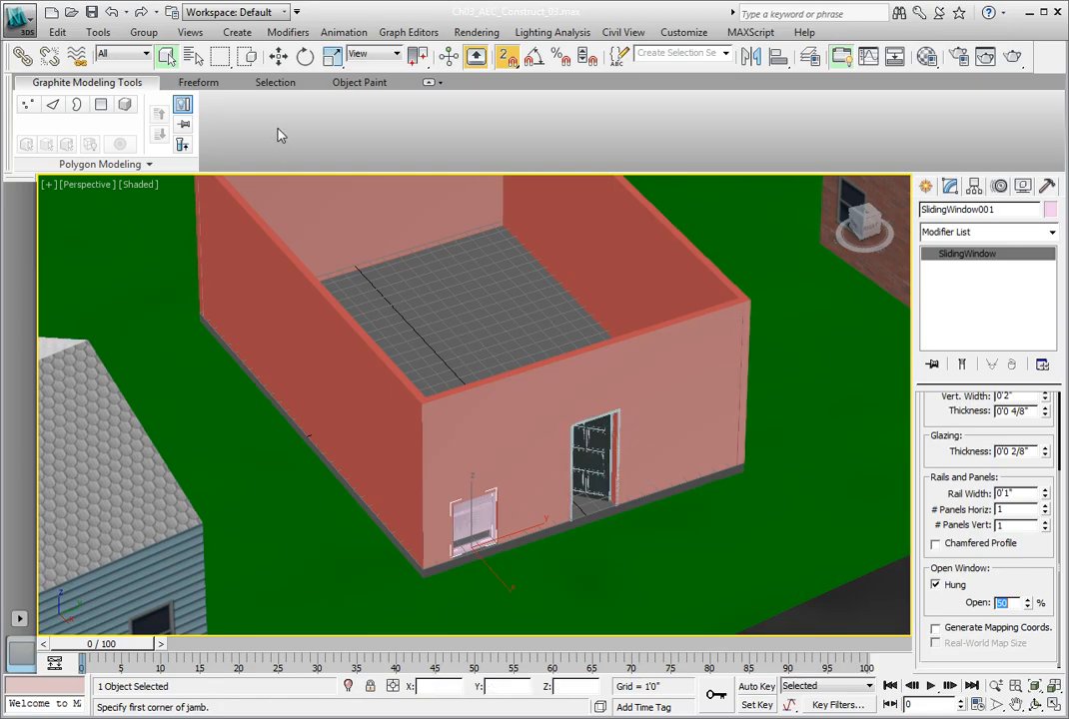
Step: Rotate the sliding window by entering an absolute Z rotation of -90 degrees
left_click(308, 58)
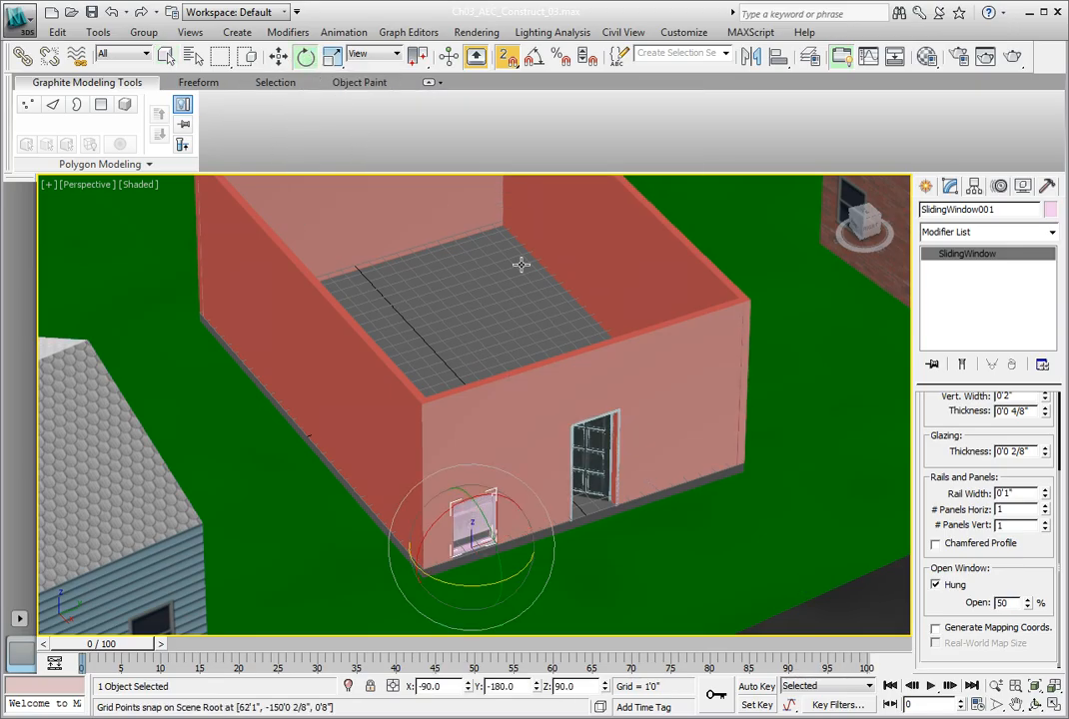
key("e")
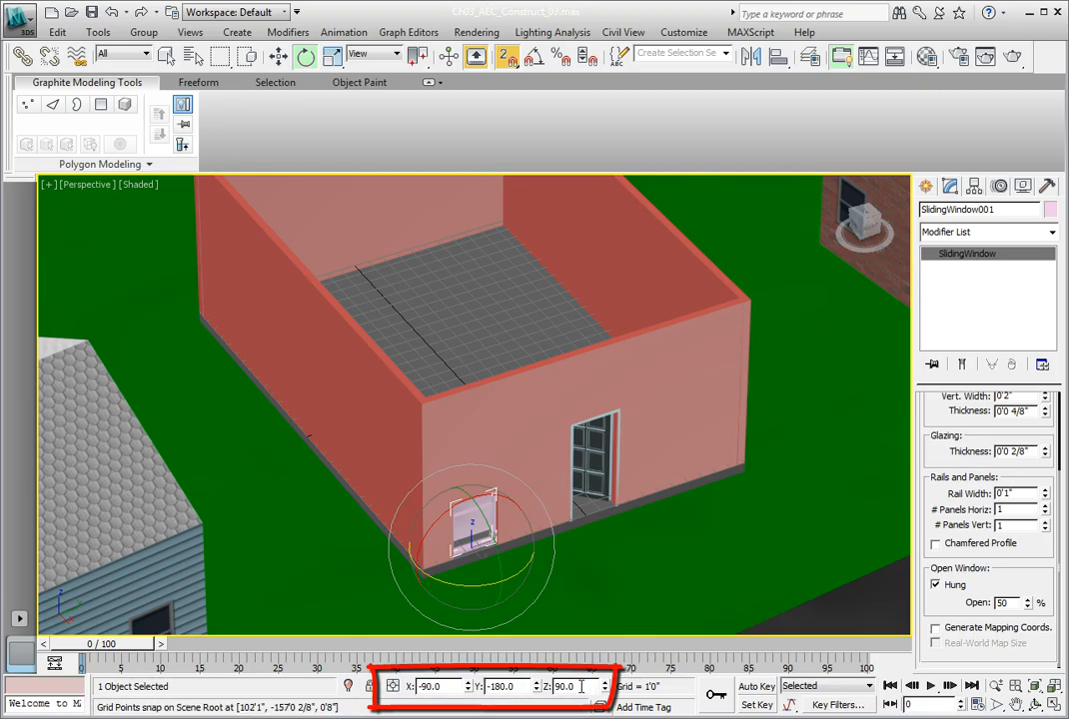
left_click_drag(579, 689, 537, 689)
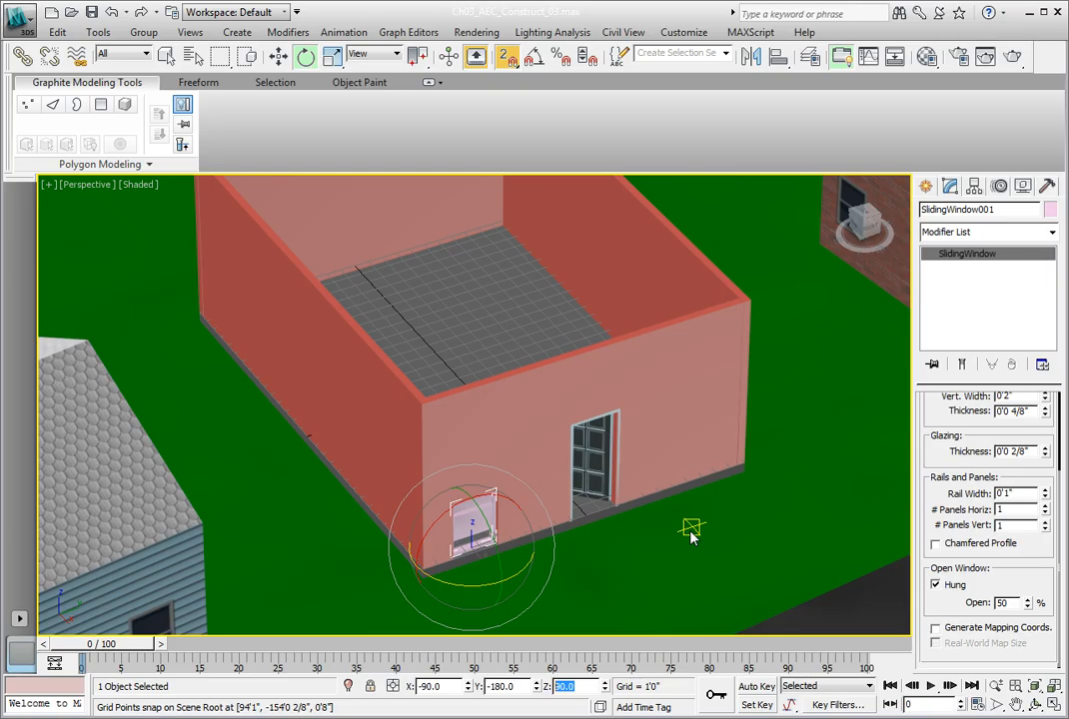
type("-90")
key("Return")
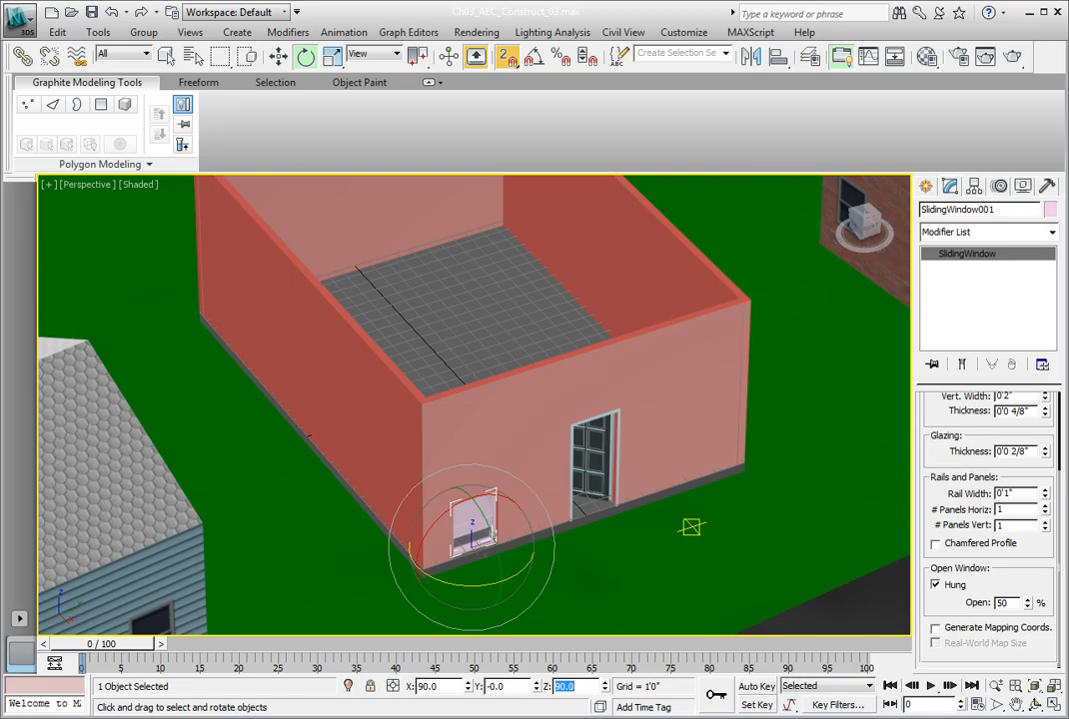
Step: Move the sliding window to an absolute X position of 89'10.125"
left_click(280, 59)
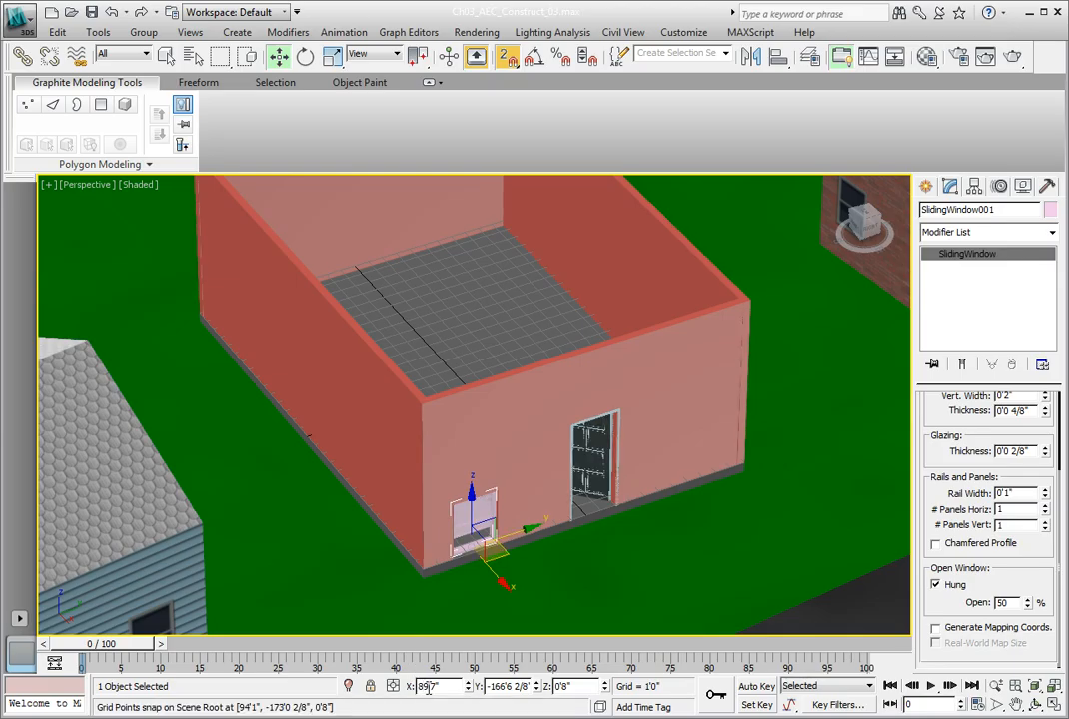
left_click_drag(442, 687, 400, 695)
type("89")
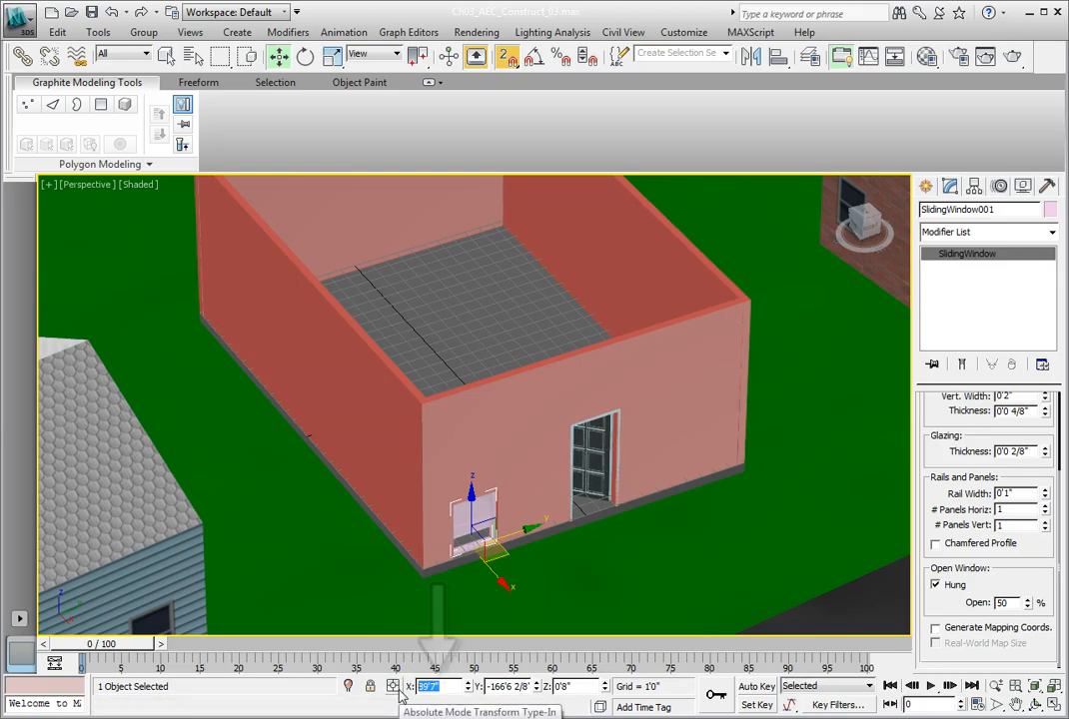
type("'")
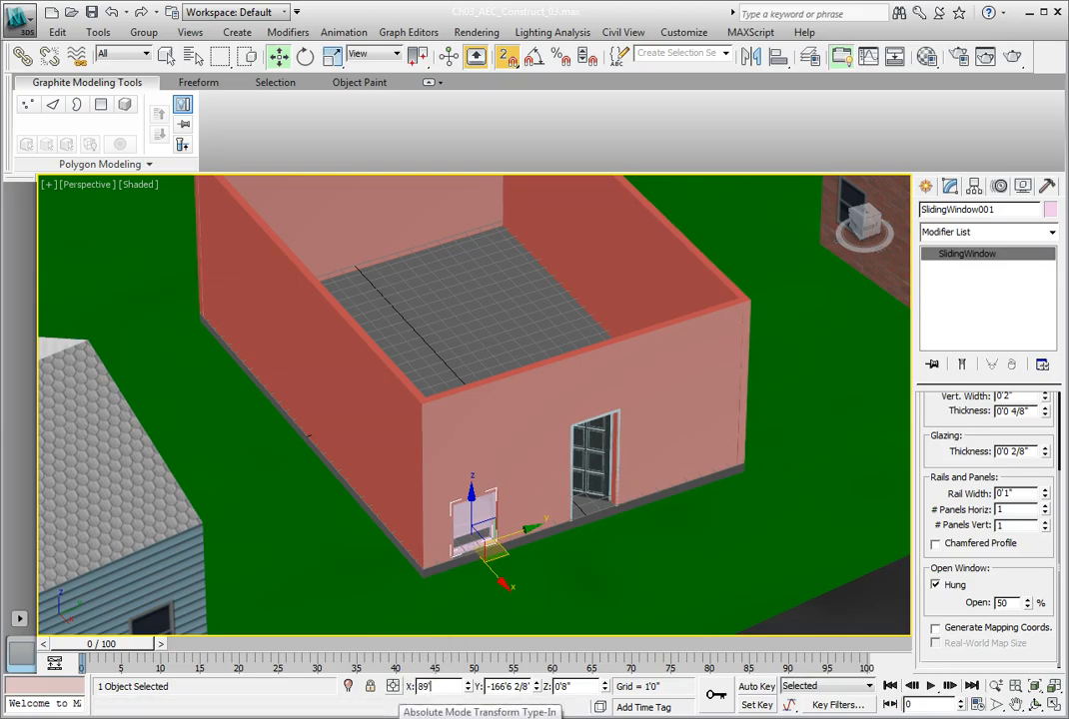
type("10.125")
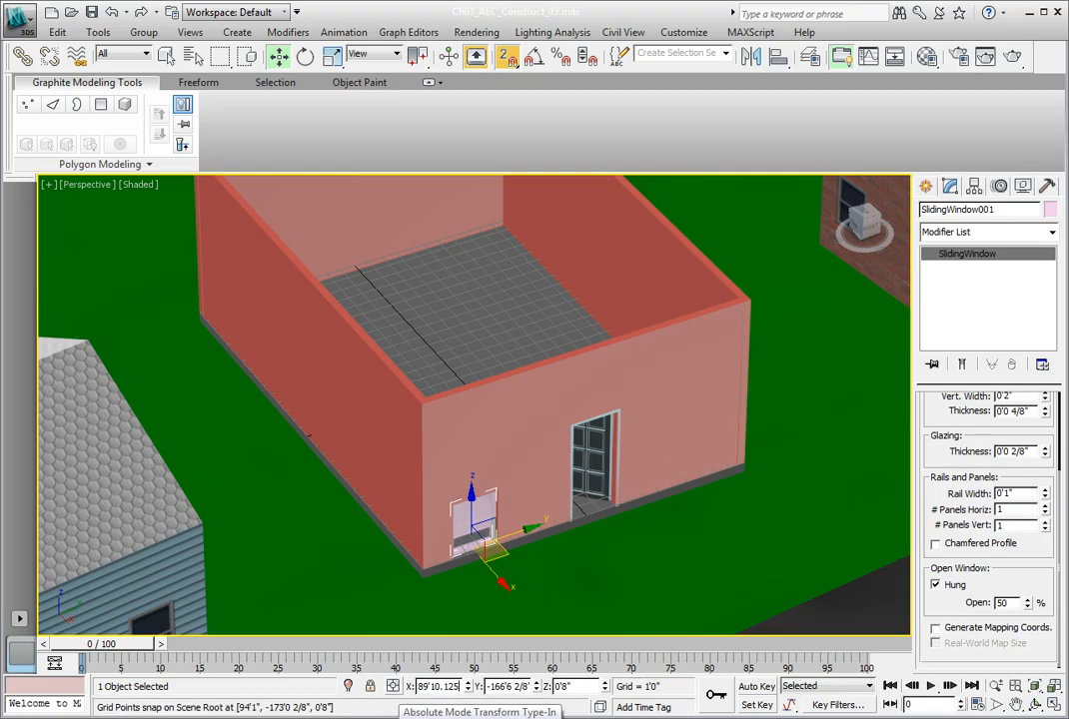
key("Return")
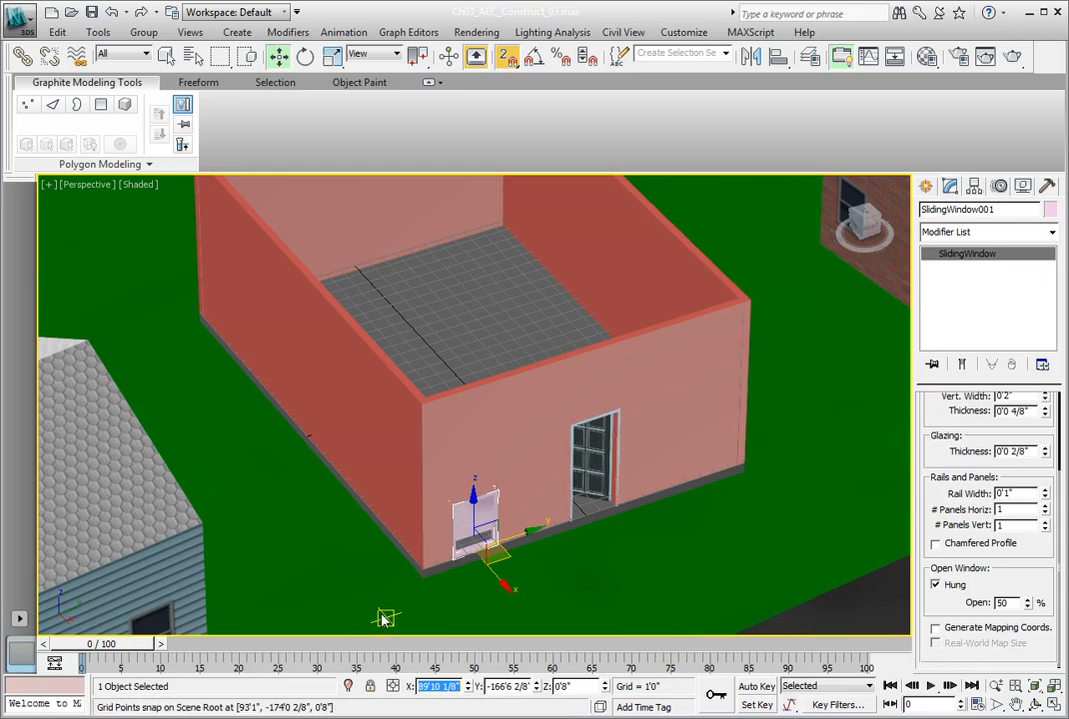
Step: Move the sliding window to an absolute Y position of -166'0" and raise it to Z 3'0"
left_click(489, 687)
left_click_drag(488, 687, 532, 688)
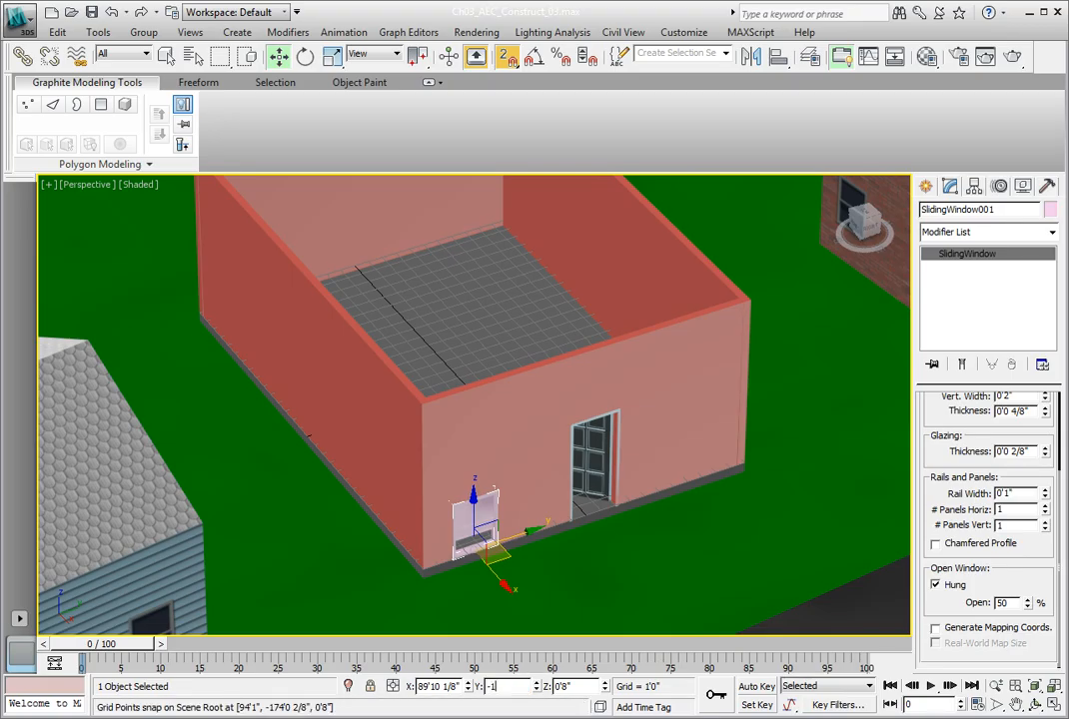
type("-166")
key("Return")
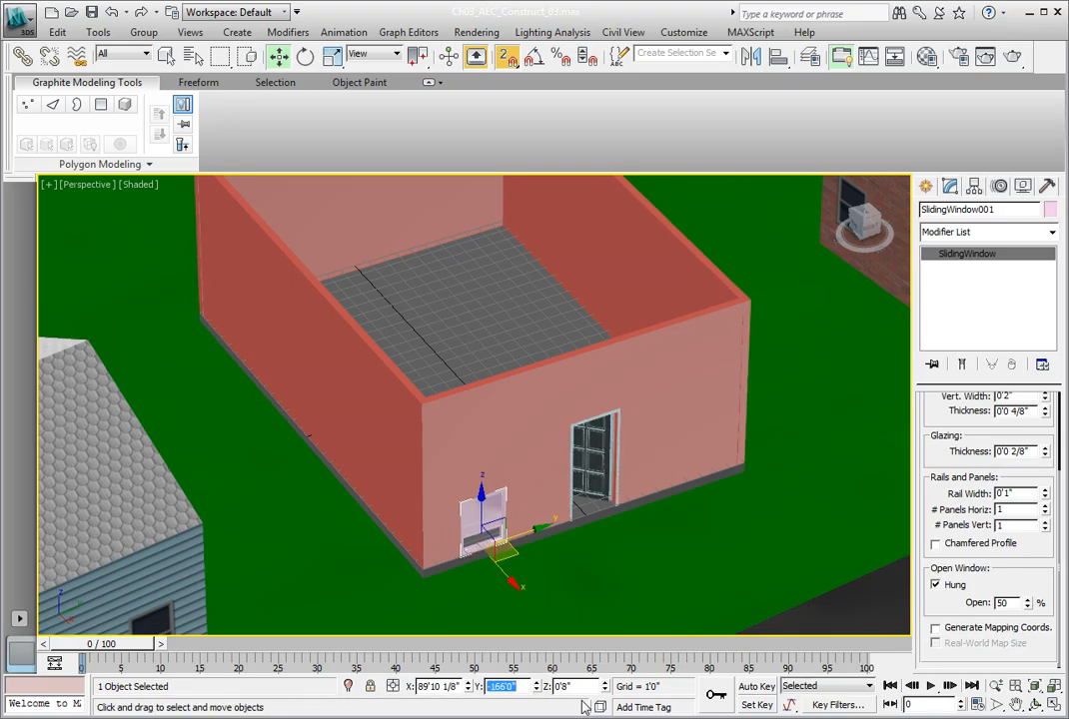
key("Tab")
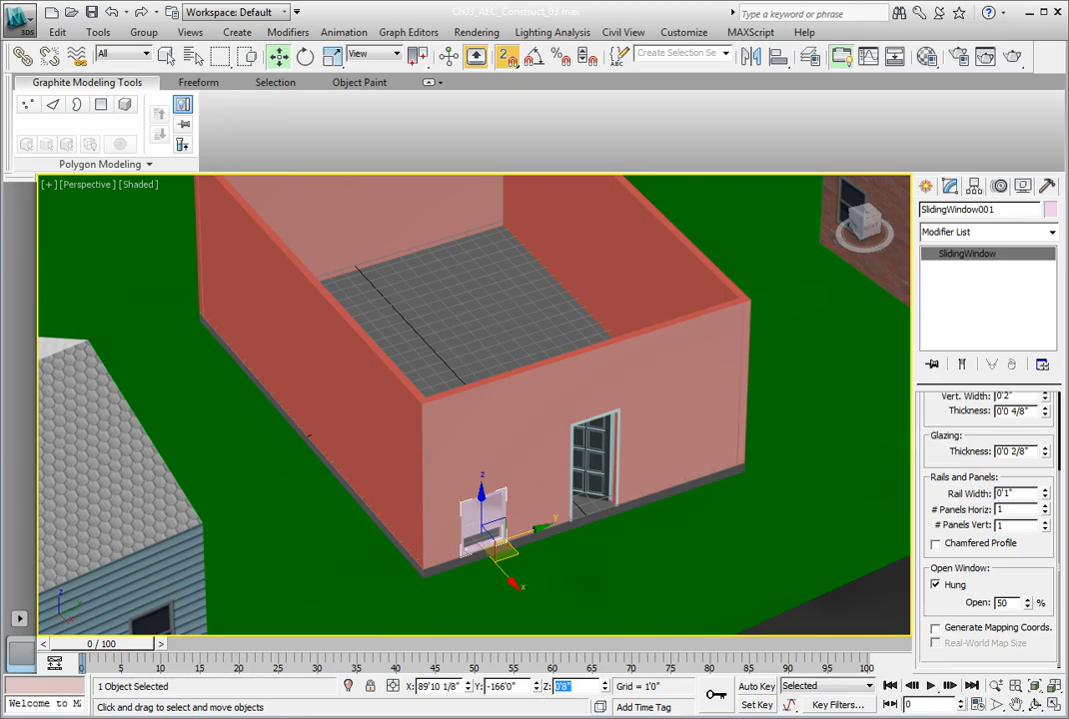
type("3")
key("Return")
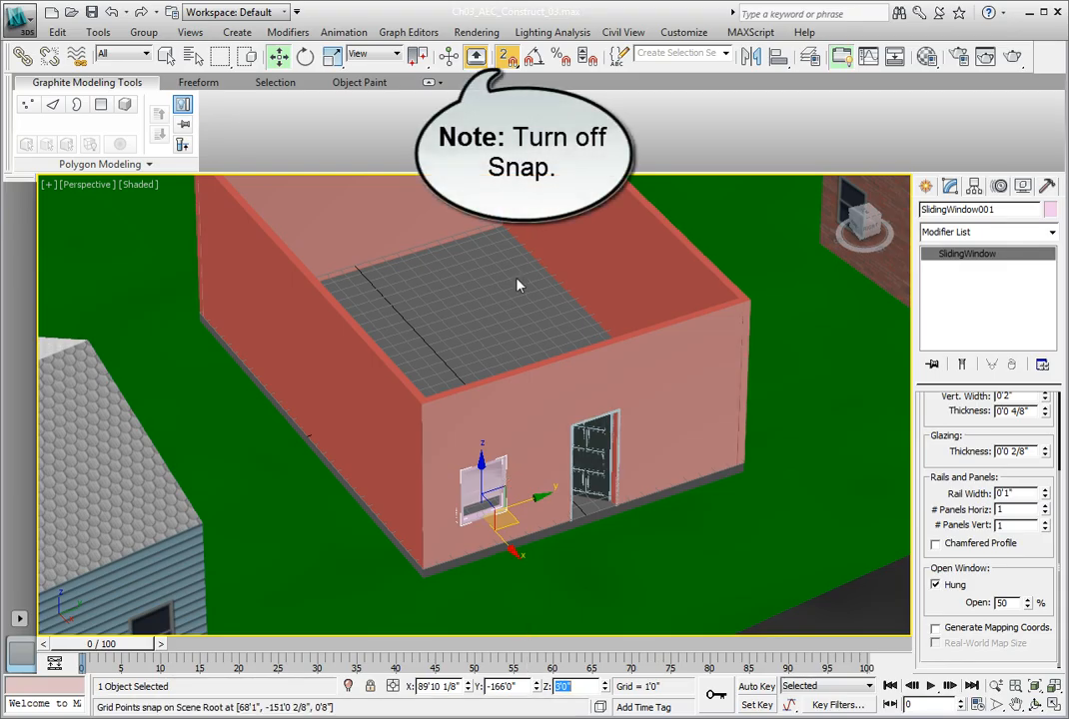
Step: With snaps off, clone the sliding window as two copies about 3'10" apart along Y, and move the last copy past the door to about Y -154'8"
left_click(505, 58)
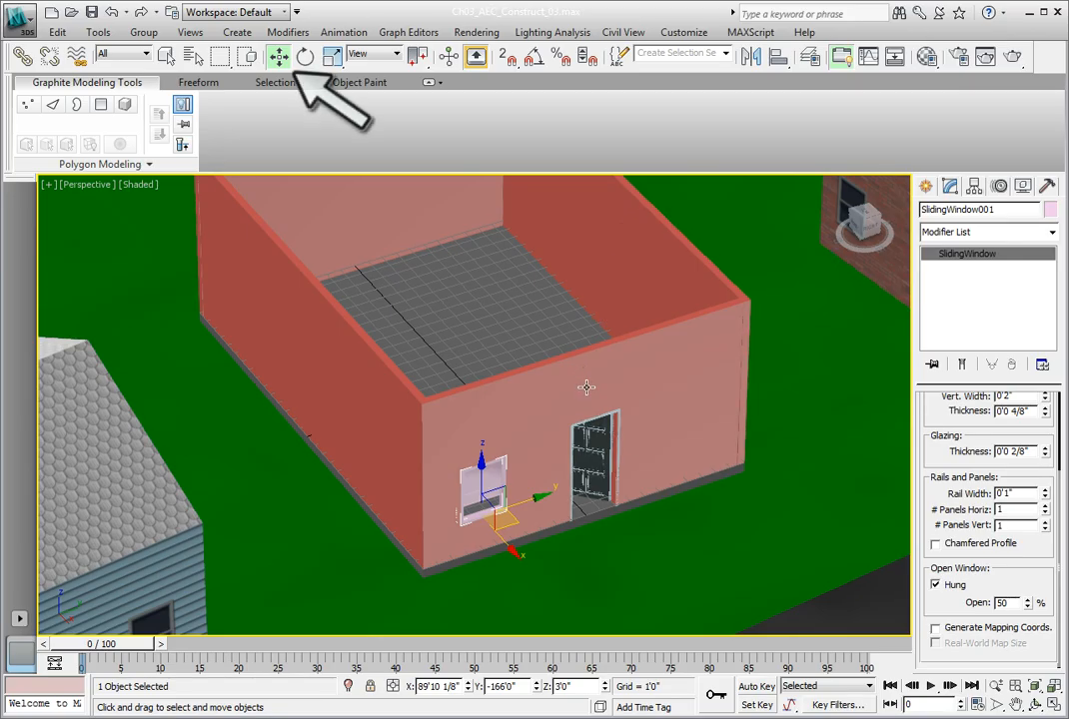
key("shift")
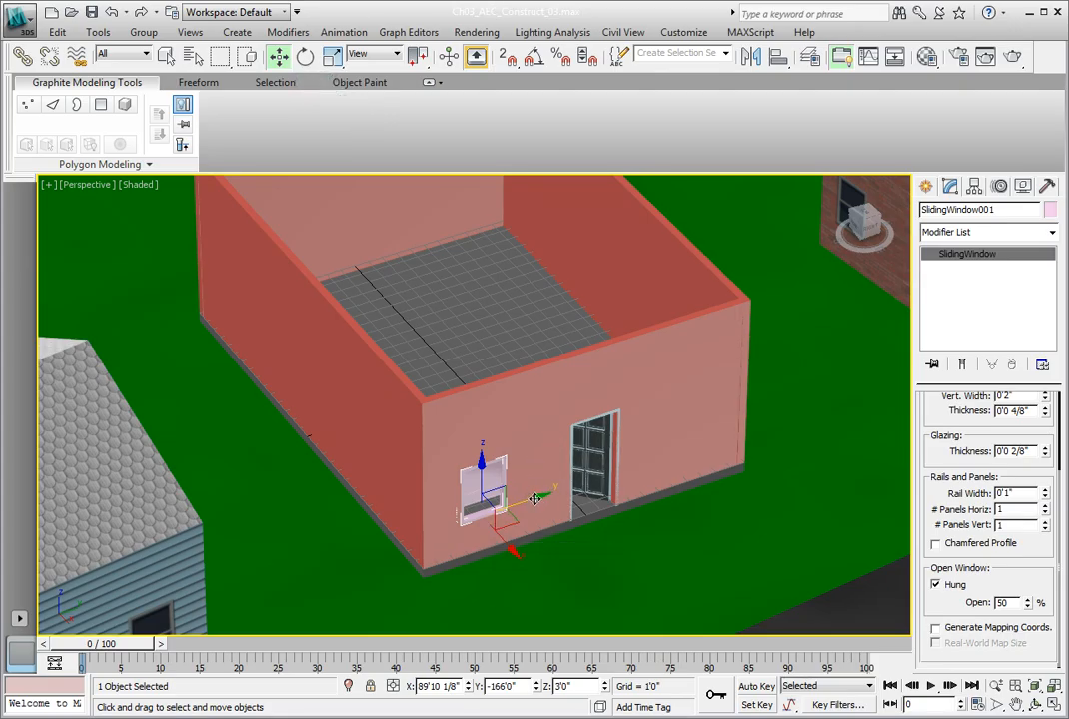
left_click_drag(536, 499, 592, 486, "shift")
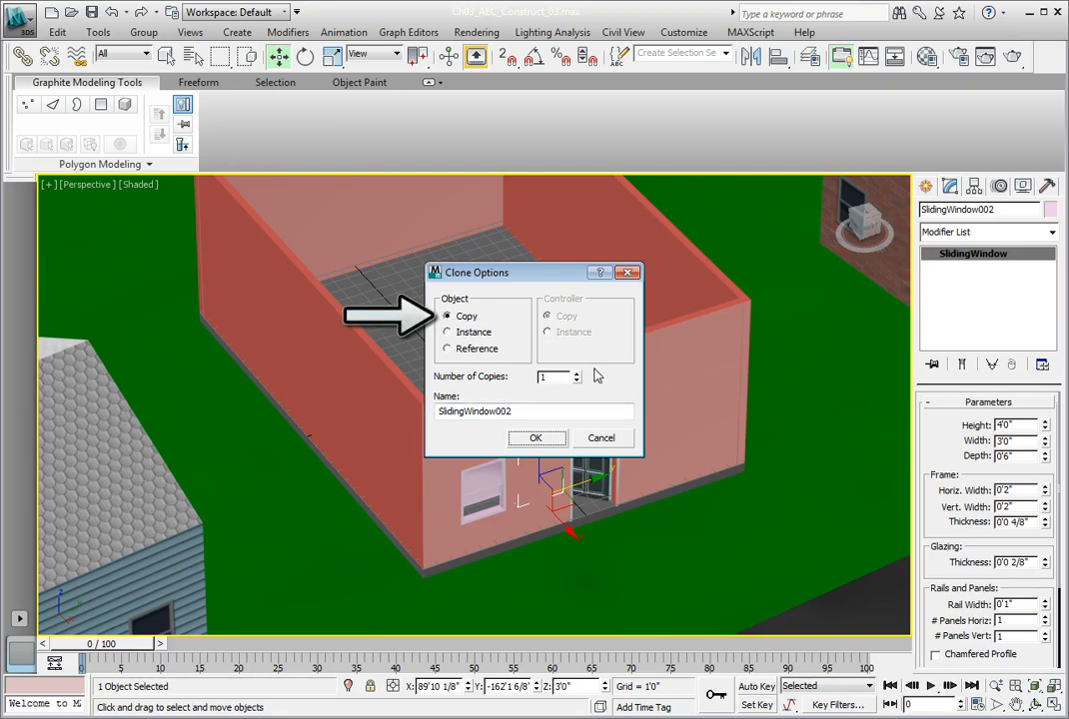
left_click_drag(548, 377, 501, 387)
type("2")
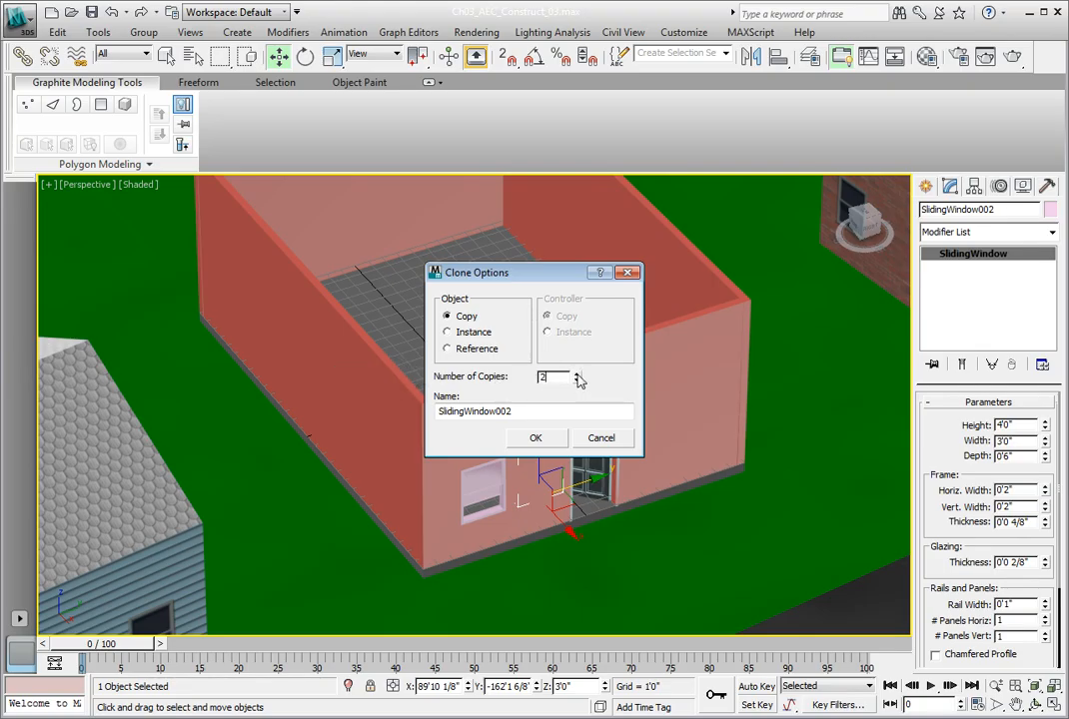
left_click(535, 439)
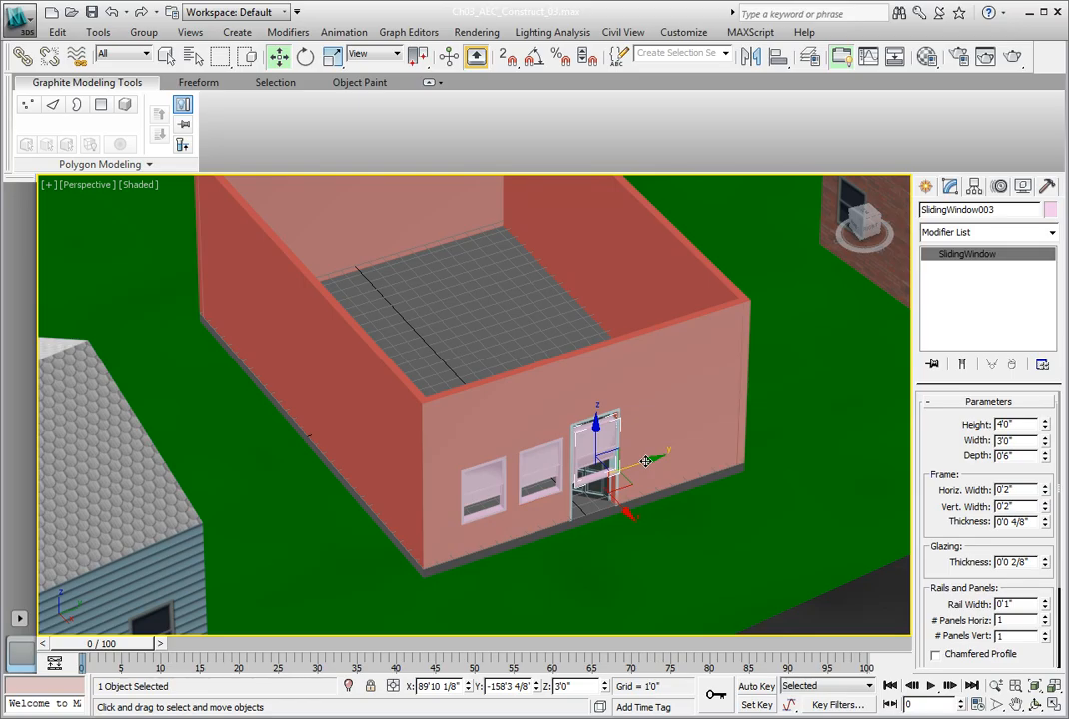
left_click_drag(646, 462, 700, 454)
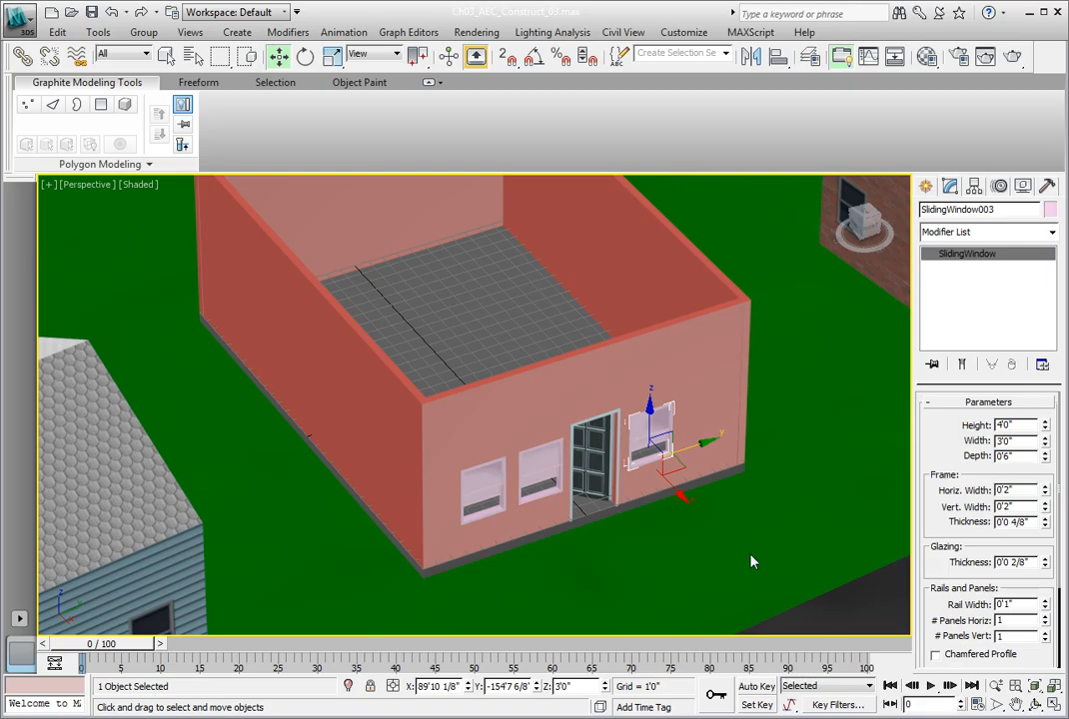
Step: Save the scene as an incremented copy, Ch03_AEC_Construct_04.max, in the CH 03 folder, replacing the existing file
left_click(21, 21)
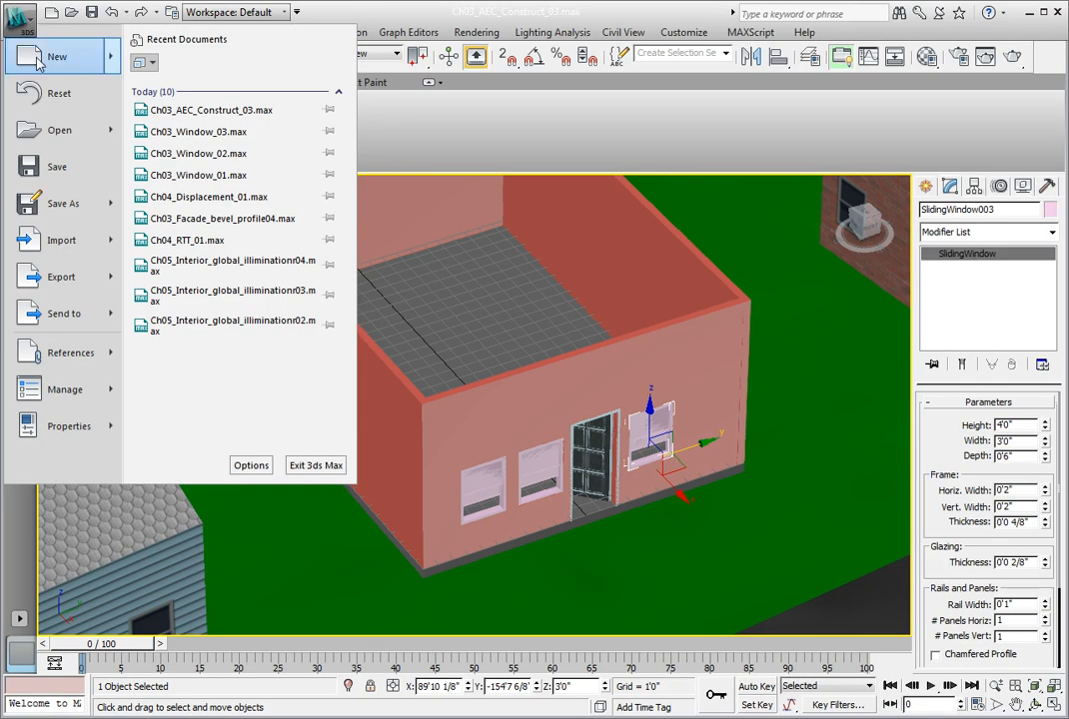
left_click(52, 206)
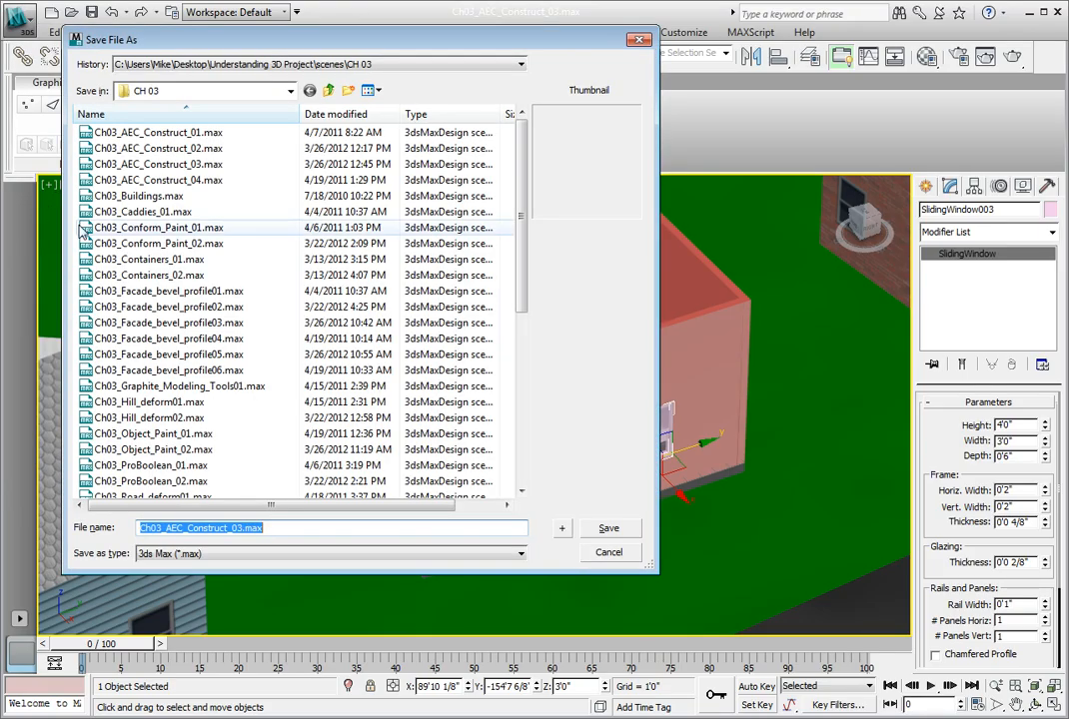
left_click(561, 531)
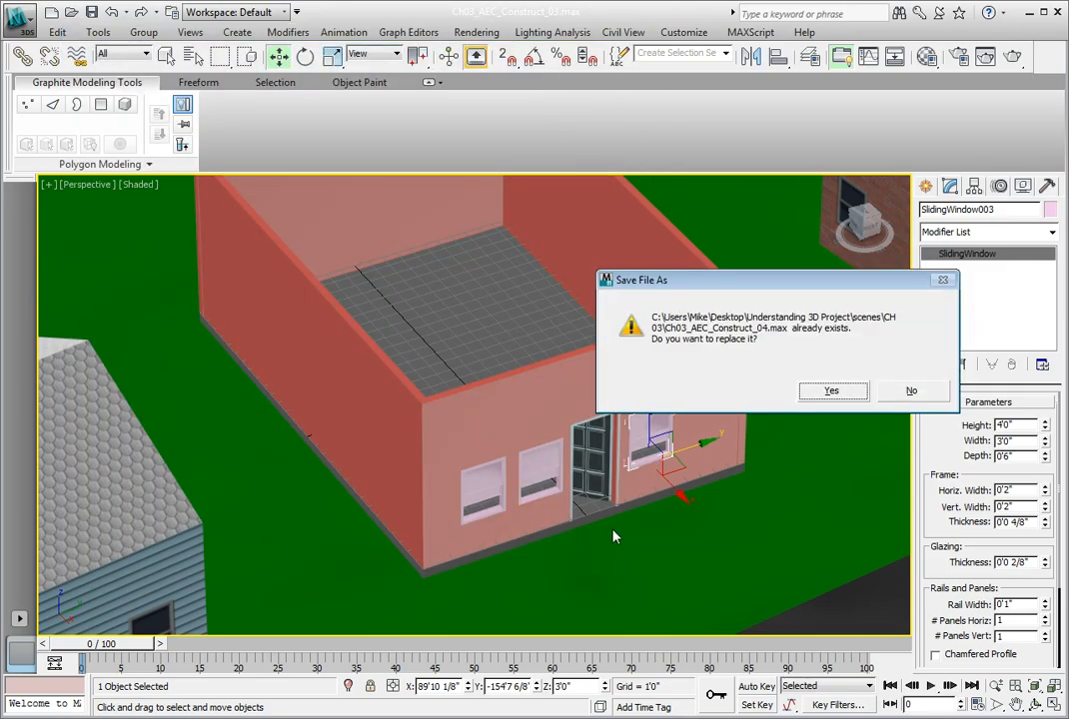
left_click(831, 390)
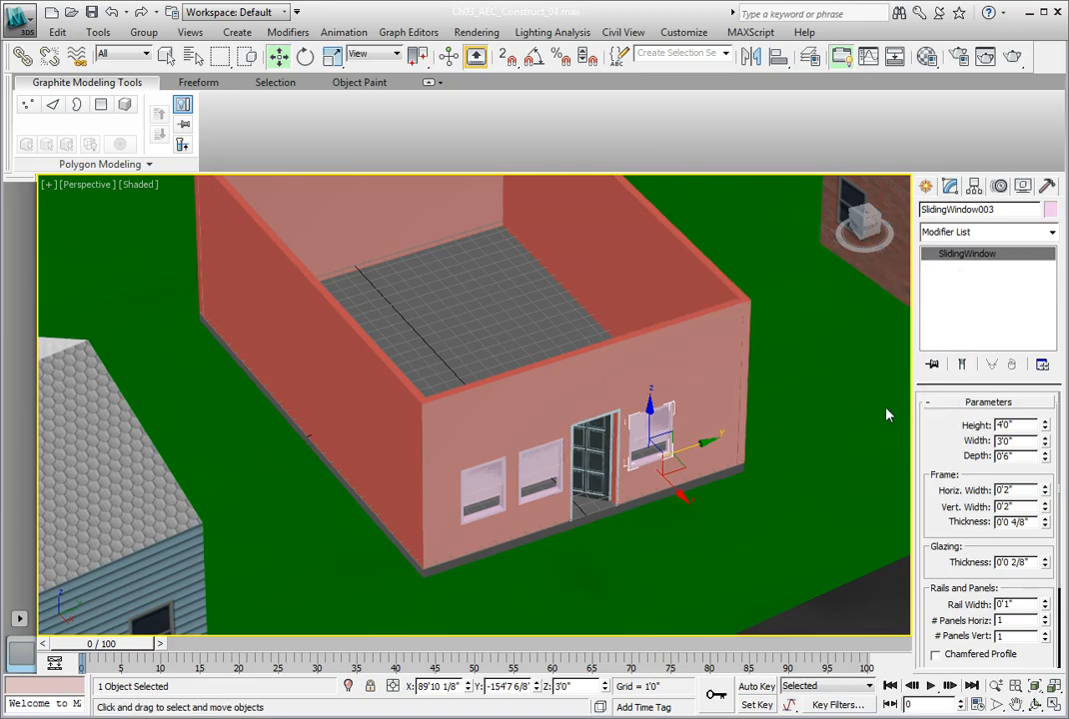